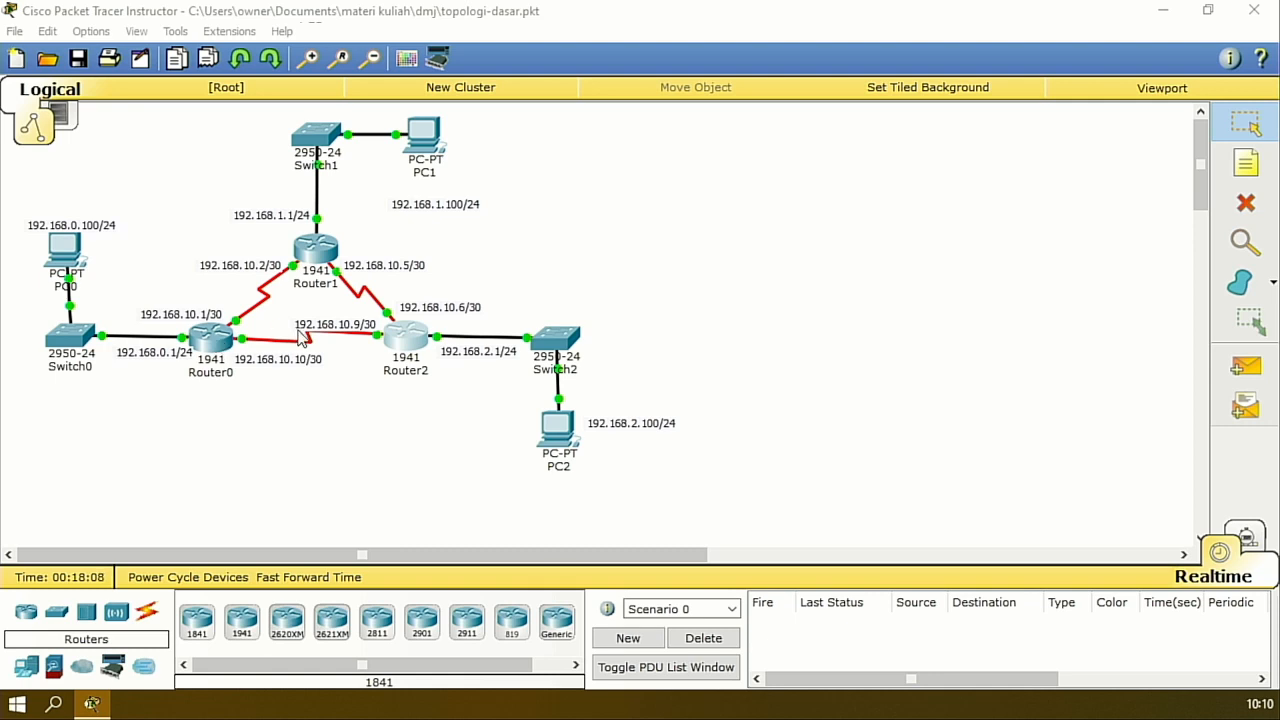
- Open Router0's command line and exit interface configuration to global configuration mode
click(217, 342)
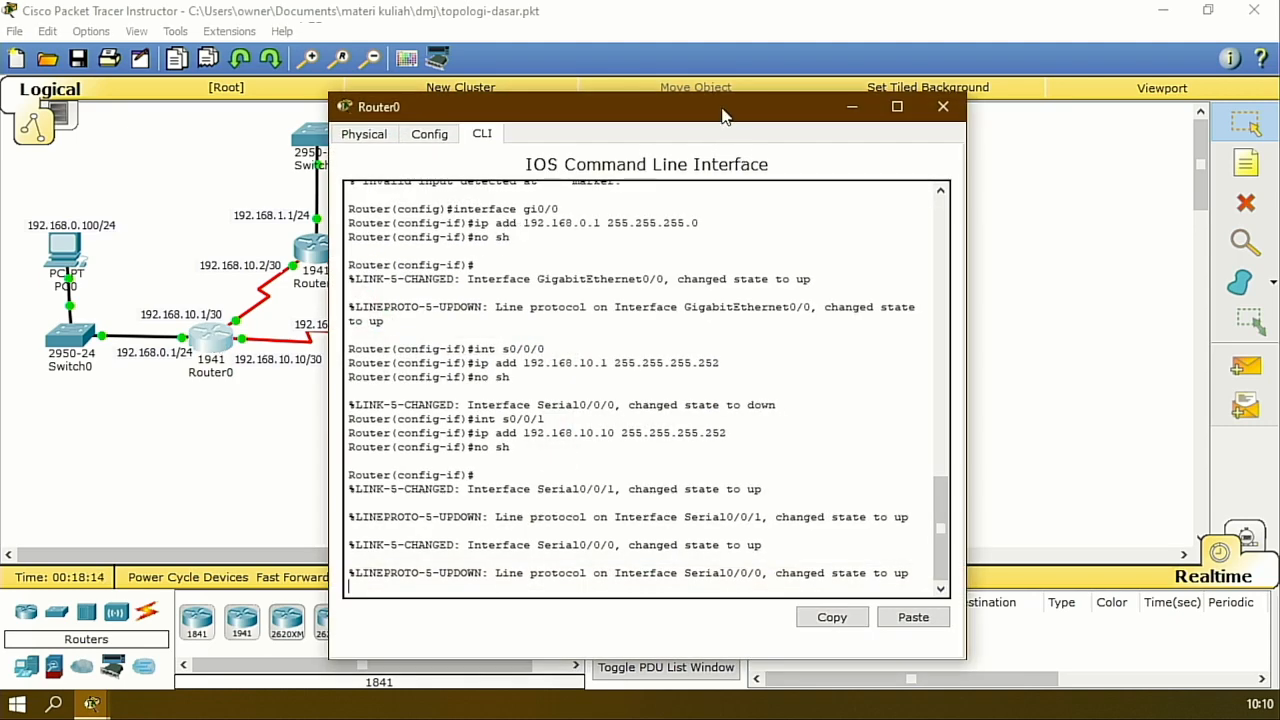
drag(718, 112, 955, 97)
key(Return)
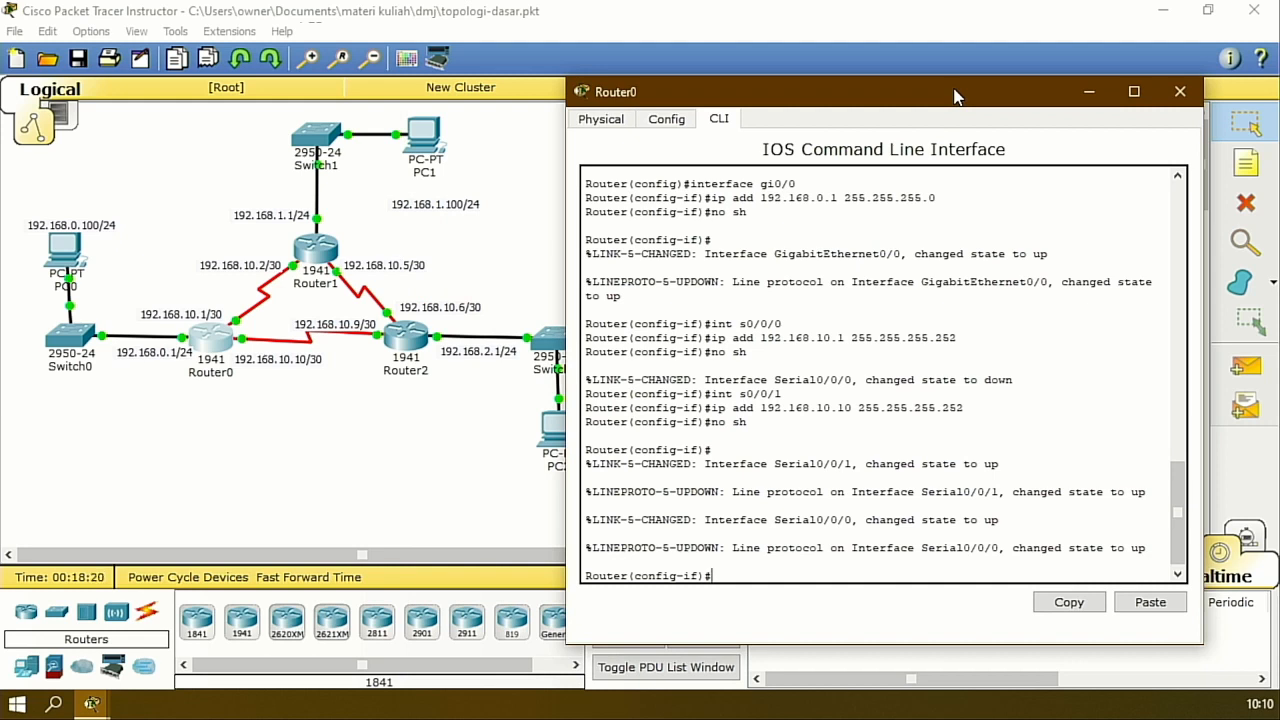
text(exit)
key(Return)
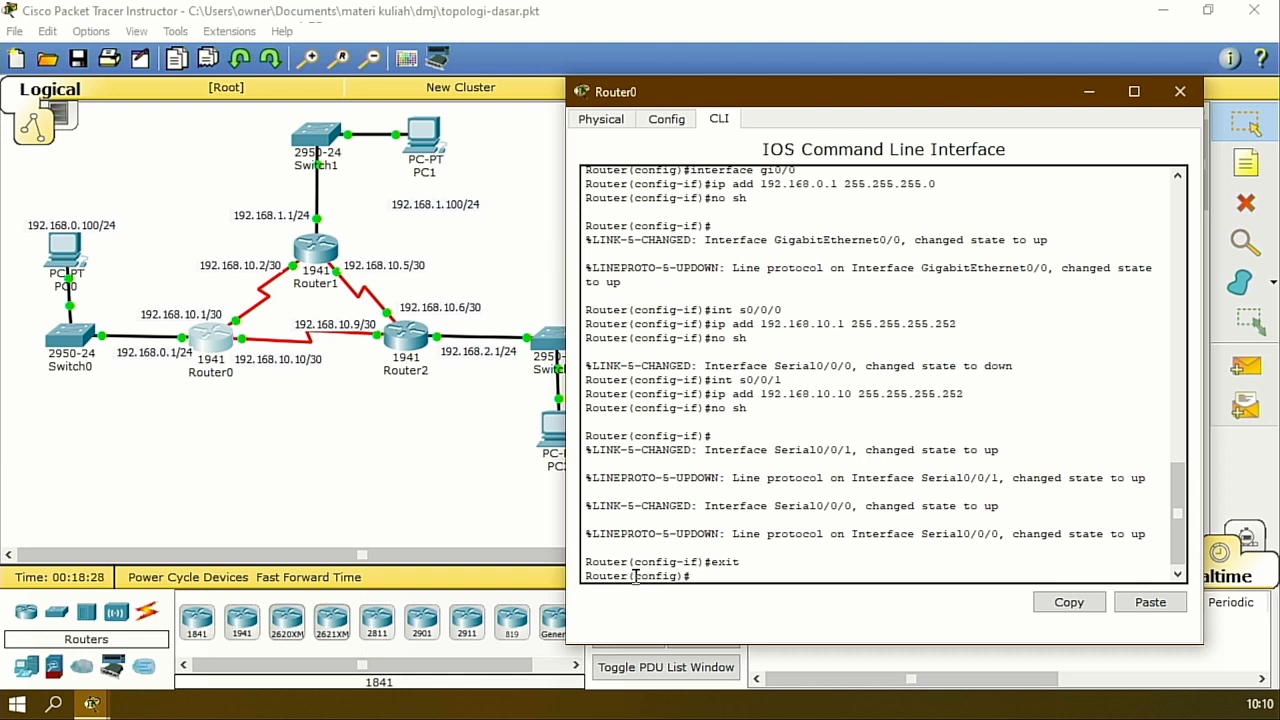
- Start OSPF routing process 100 on Router0
drag(629, 576, 696, 572)
click(695, 571)
text(router ospf)
text(100)
key(Return)
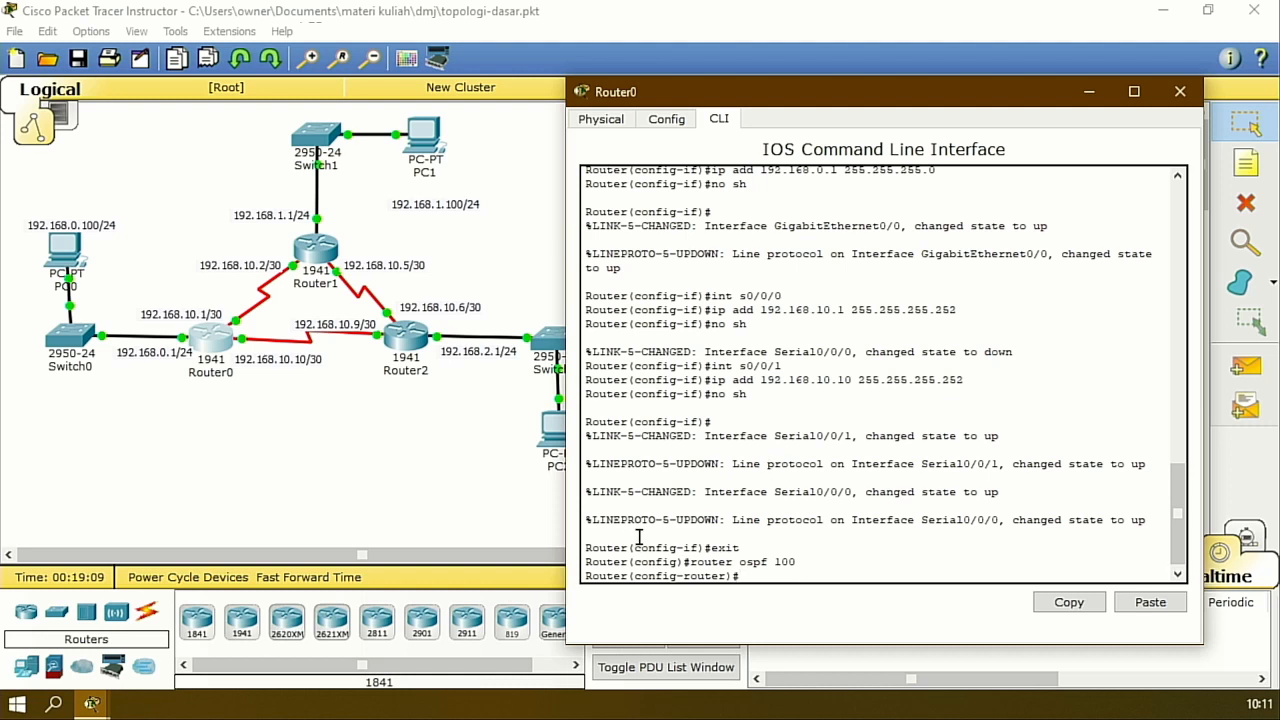
- Set Router0's OSPF router ID to 1.1.1.0
drag(636, 577, 742, 578)
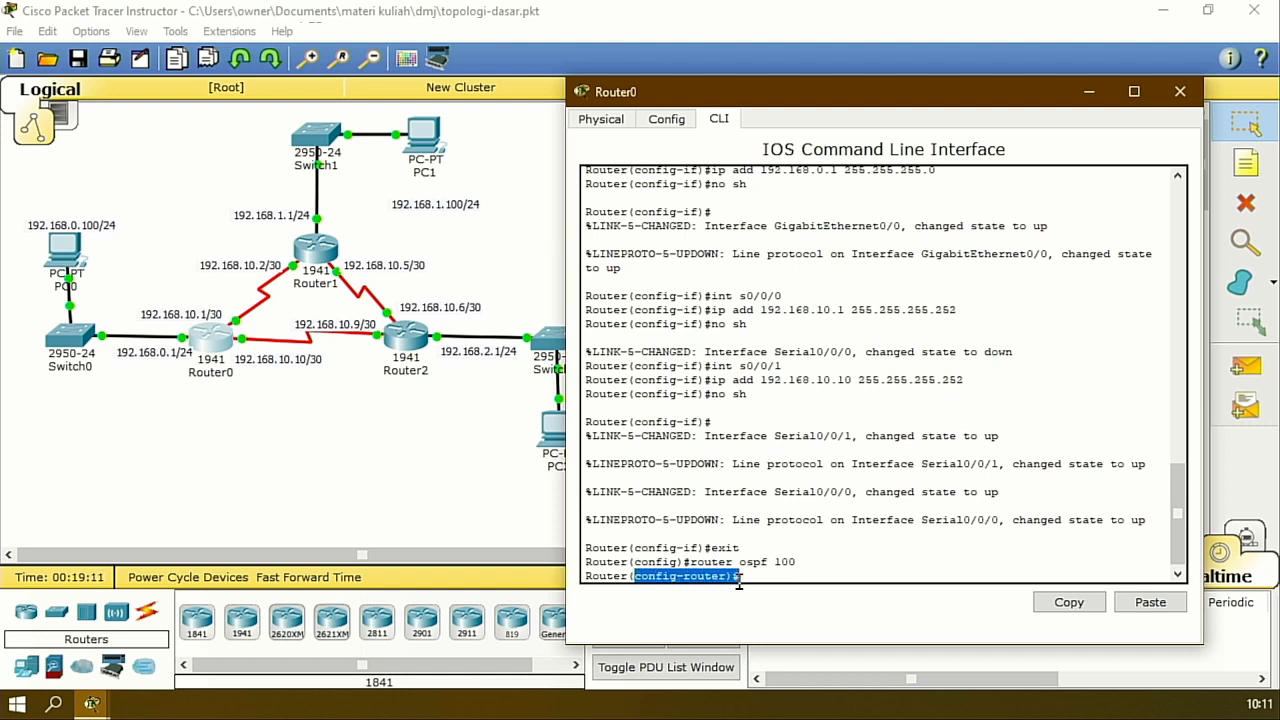
click(745, 579)
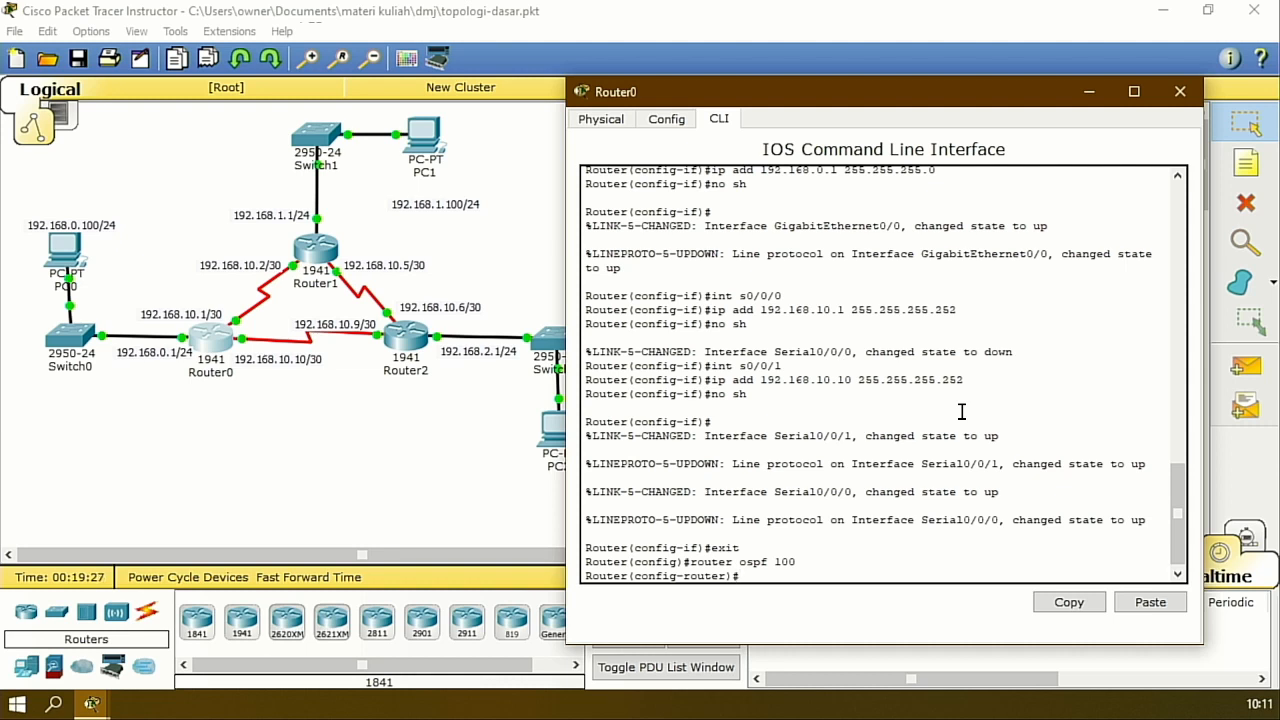
text(router-id 1)
text(.1.1.0)
key(Return)
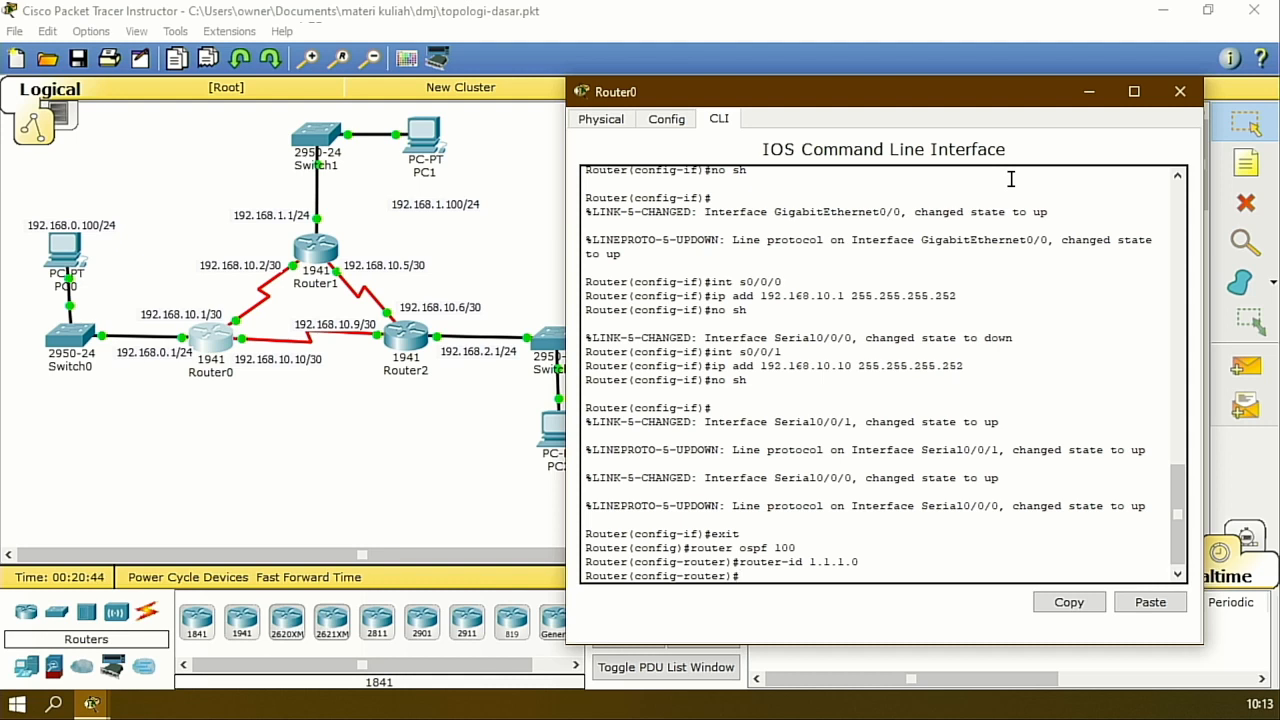
- Advertise Router0's LAN address 192.168.0.1 in OSPF with wildcard mask 0.0.0.0 in area 0
text(network 1)
text(92.168.0.1)
text(0.0.0.0)
text(area 0)
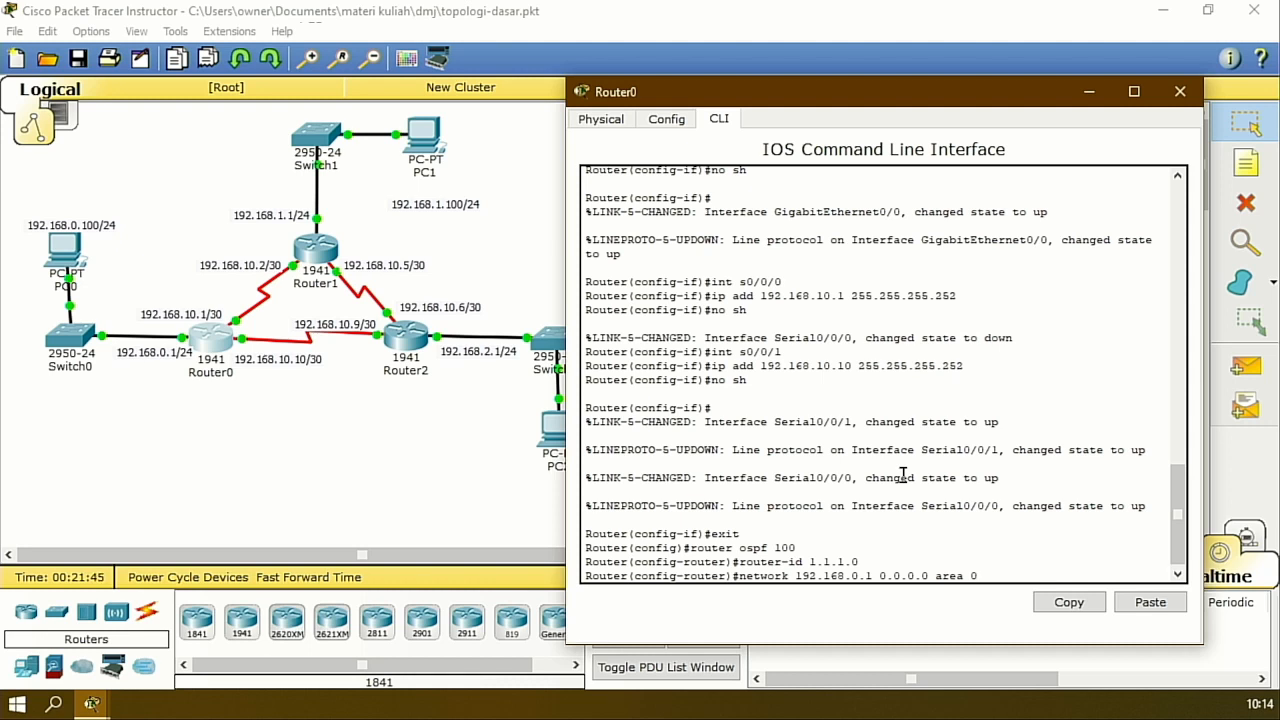
key(Return)
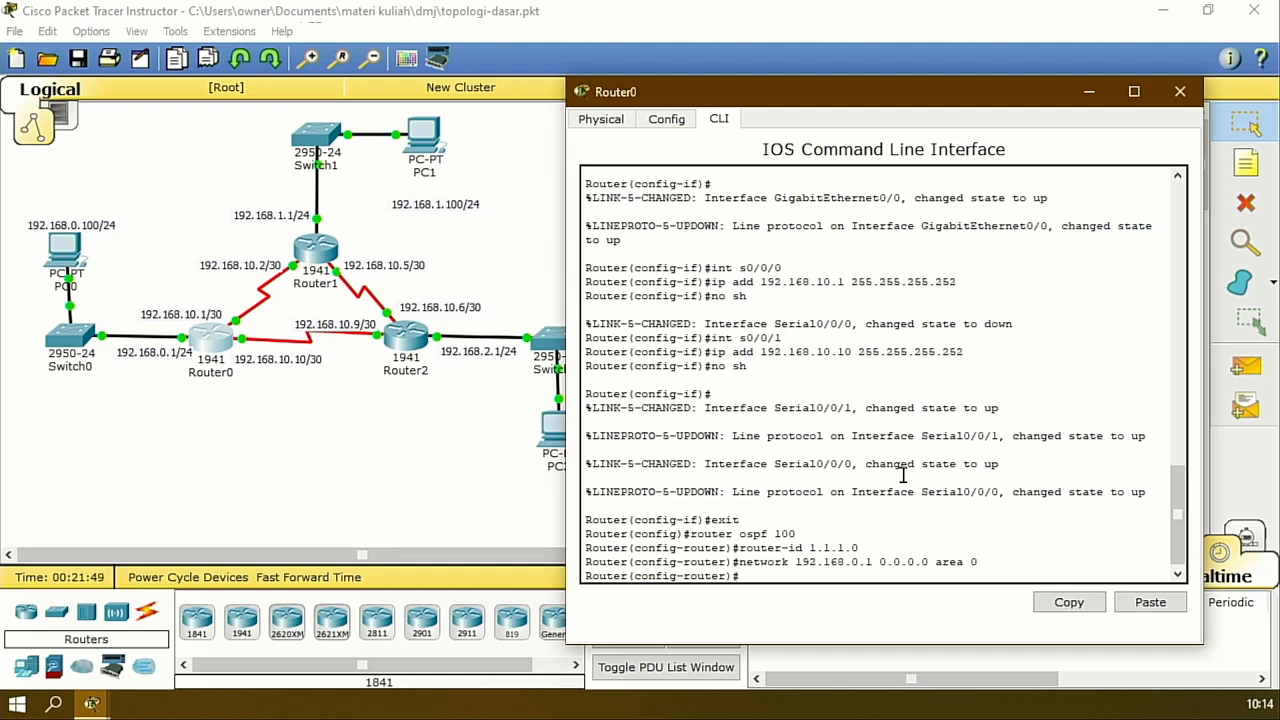
- Add Router0's serial addresses 192.168.10.1 and 192.168.10.10 to OSPF area 0 with wildcard 0.0.0.0, and close the router window
text(network 192.168.10.1 0.0.0)
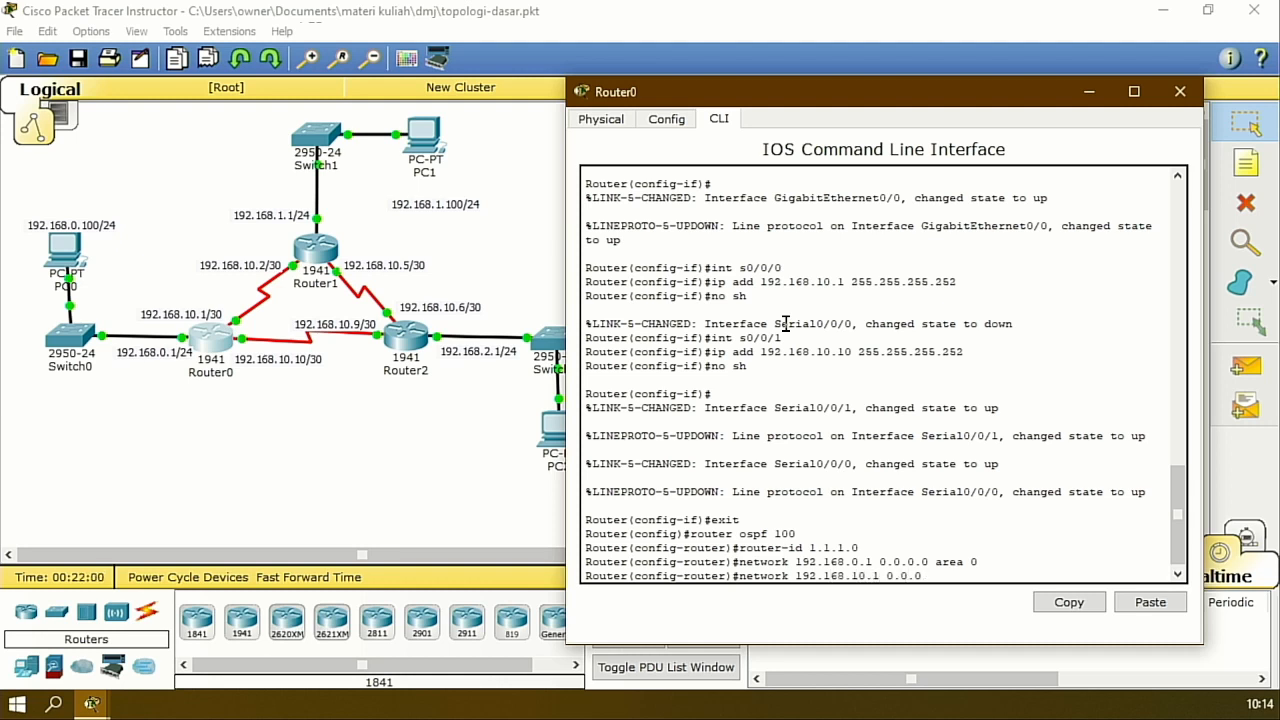
text(.0 area 0)
key(Return)
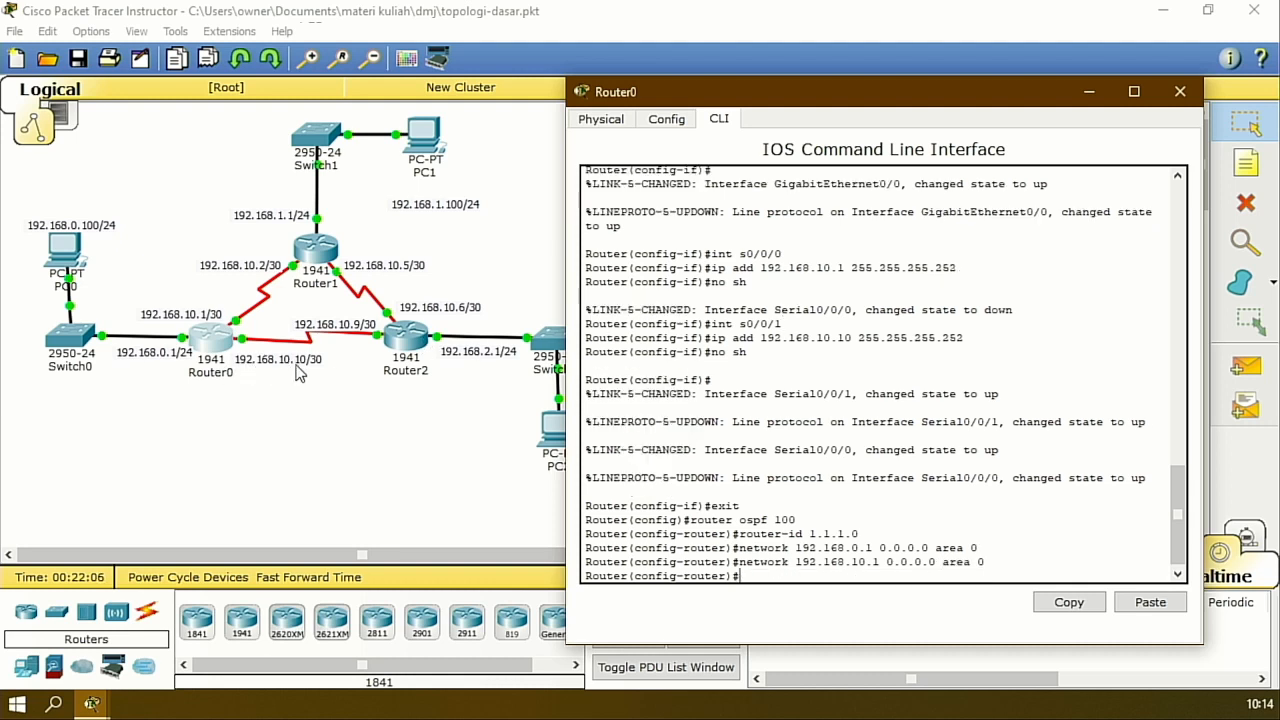
text(network 192.168.1)
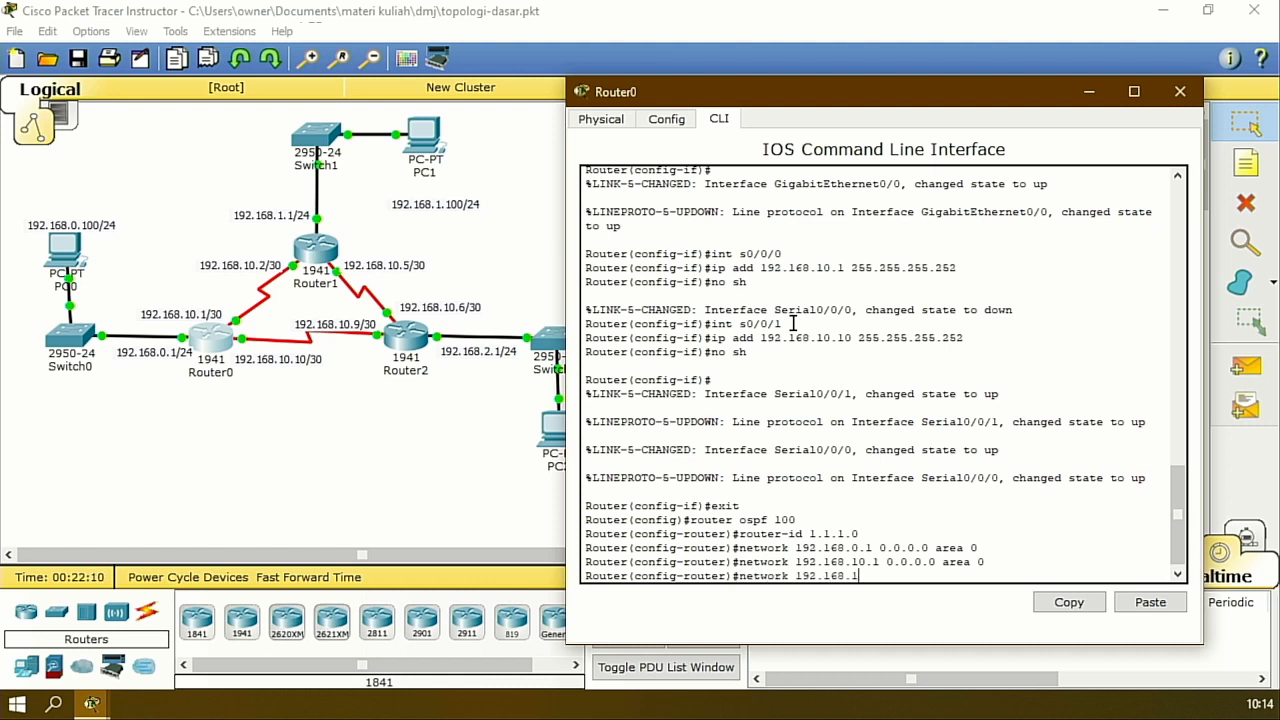
text(0.10 0.0.0.0 area 0)
key(Return)
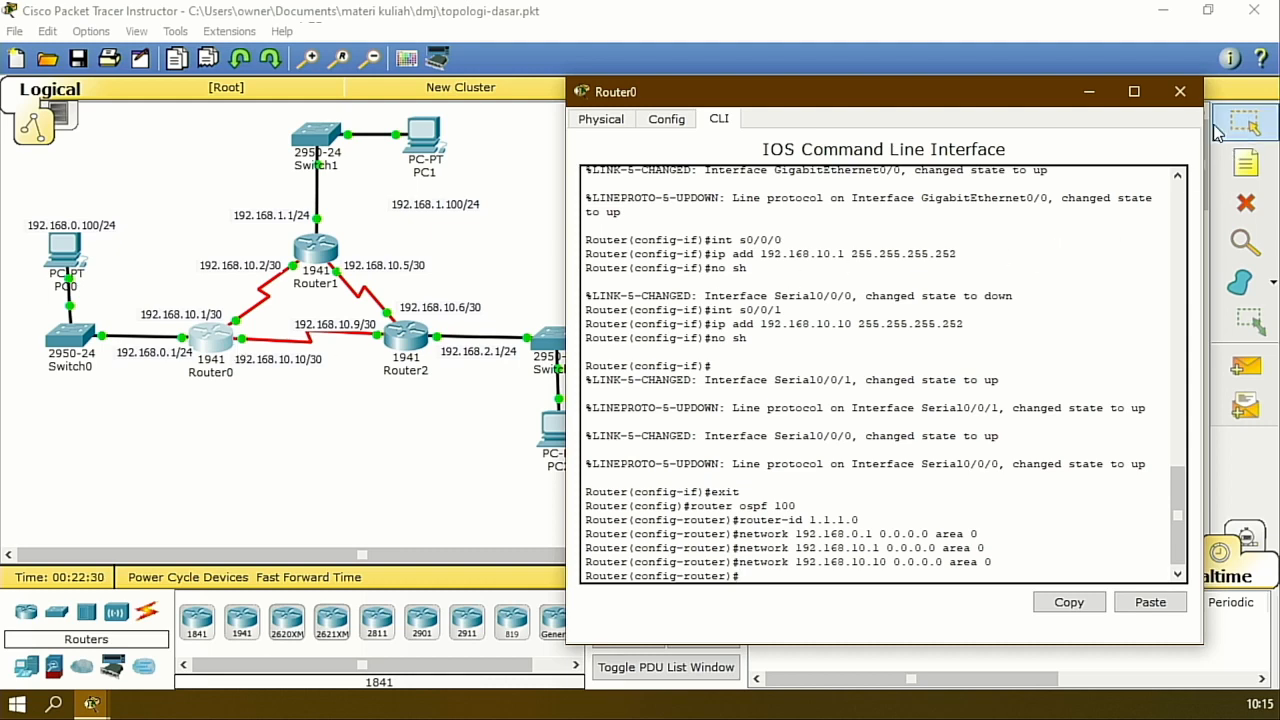
click(1180, 93)
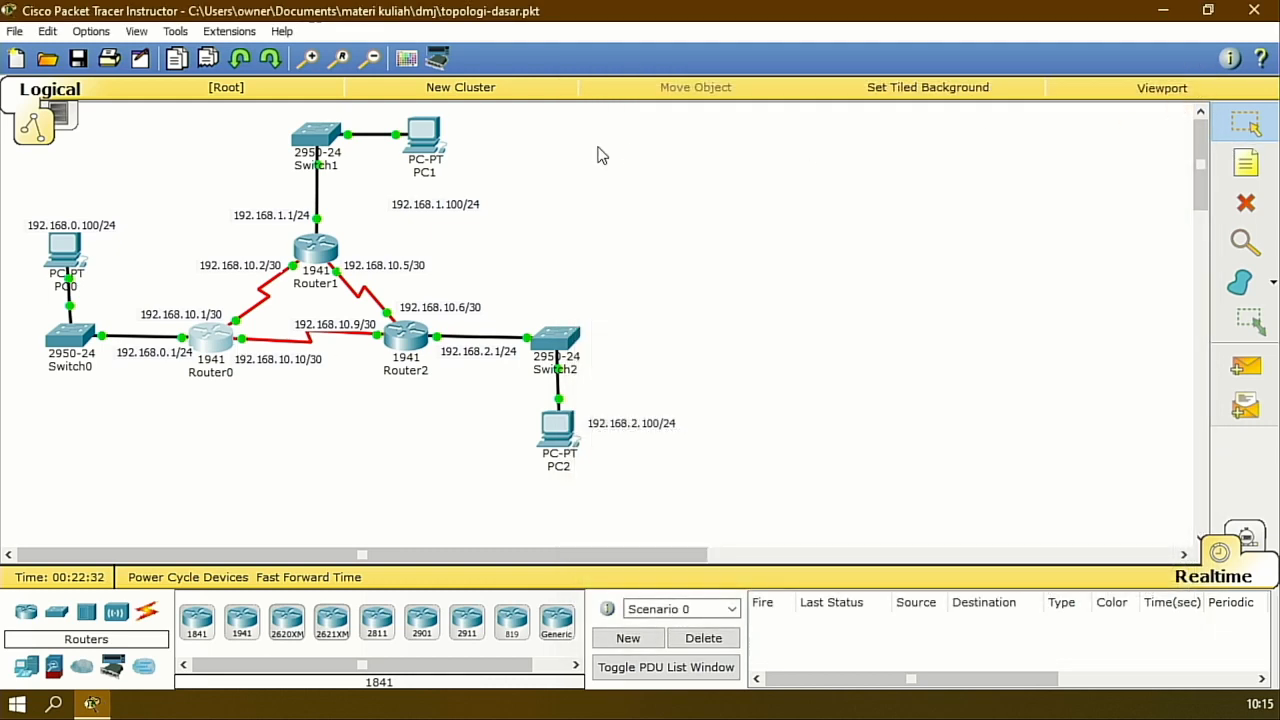
- Open Router1's command line and exit interface configuration to global configuration mode
click(316, 248)
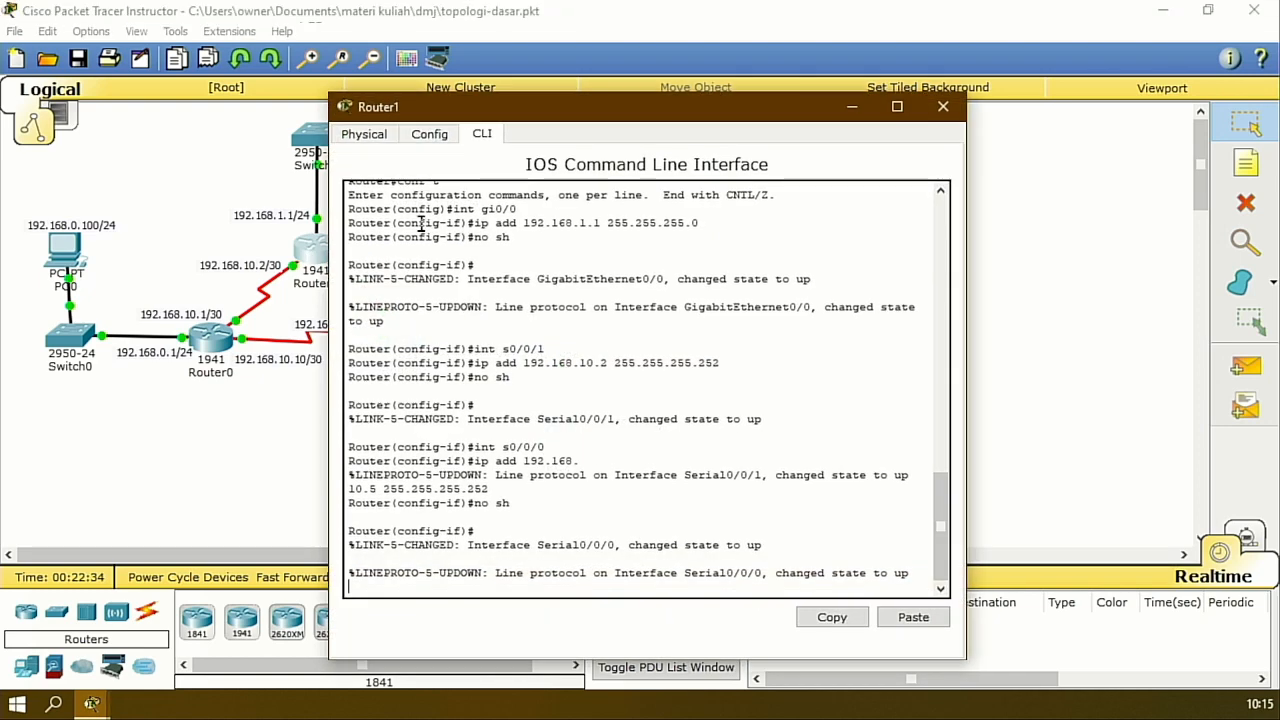
key(Return)
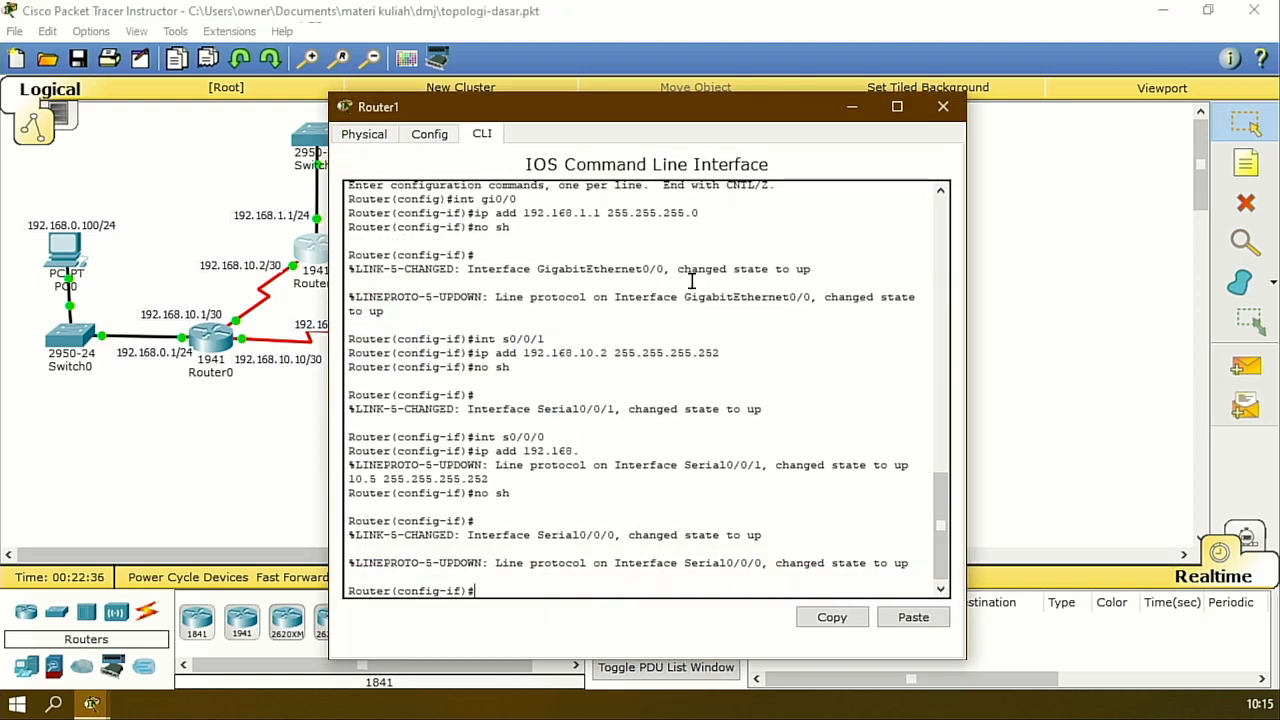
text(exit)
key(Return)
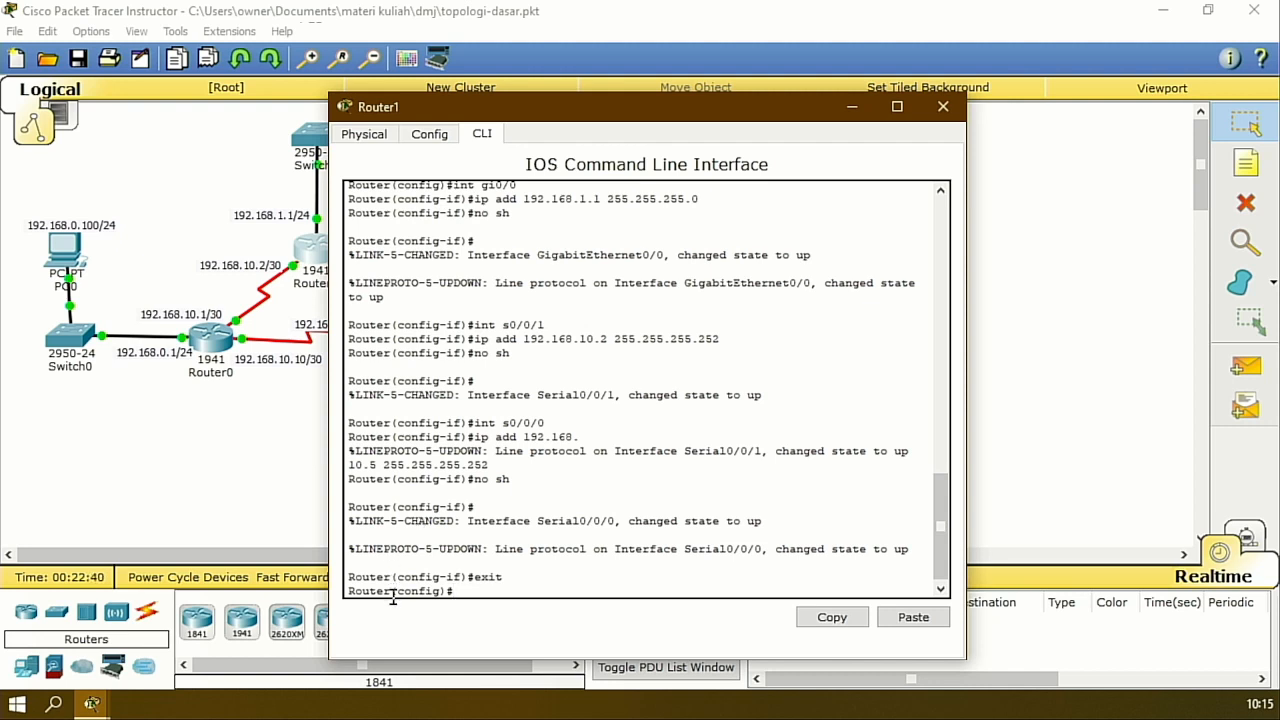
- Start OSPF process 100 on Router1 and set its router ID to 1.1.1.1
drag(393, 592, 471, 591)
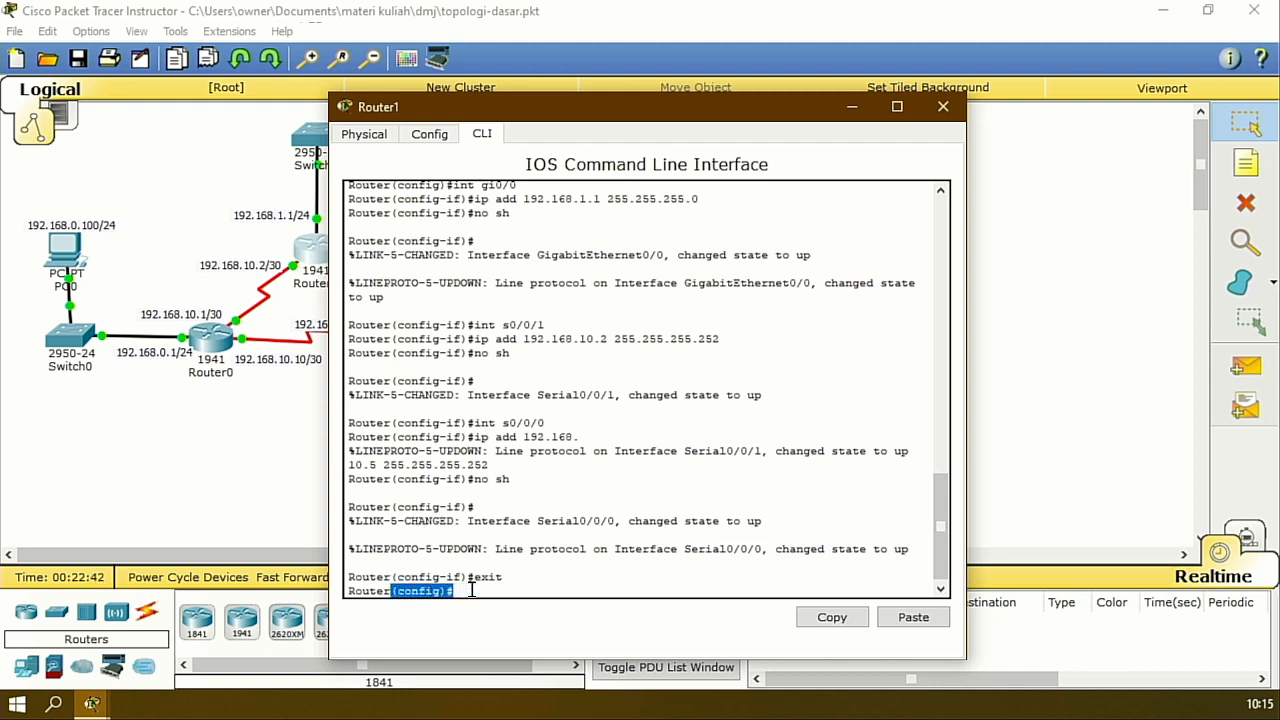
click(463, 591)
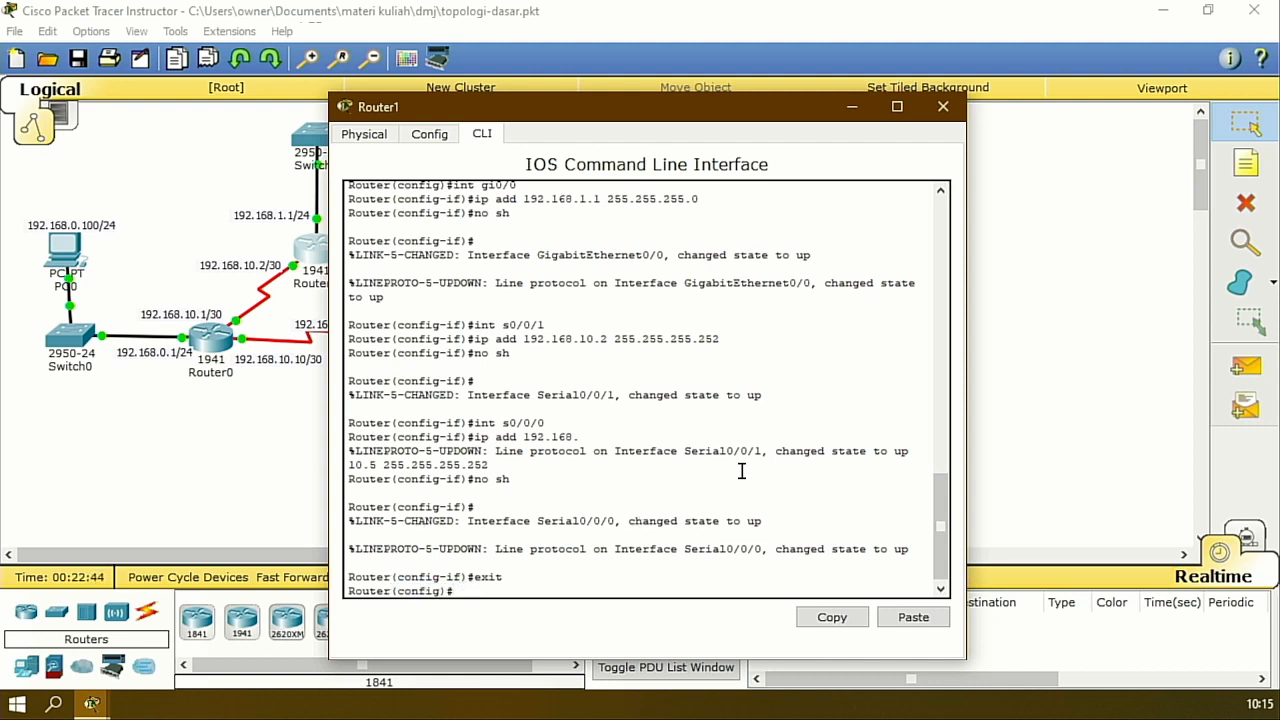
text(router ospf 100)
key(Return)
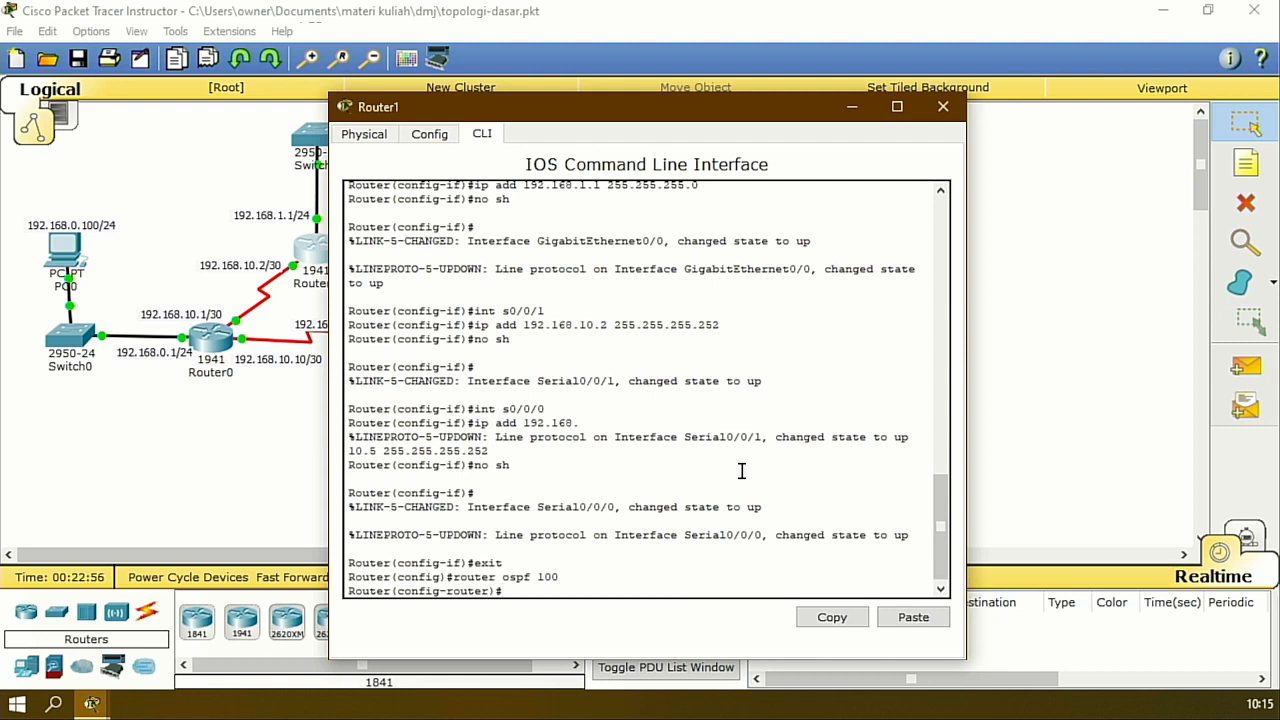
text(router-id 1.1.1.1)
key(Return)
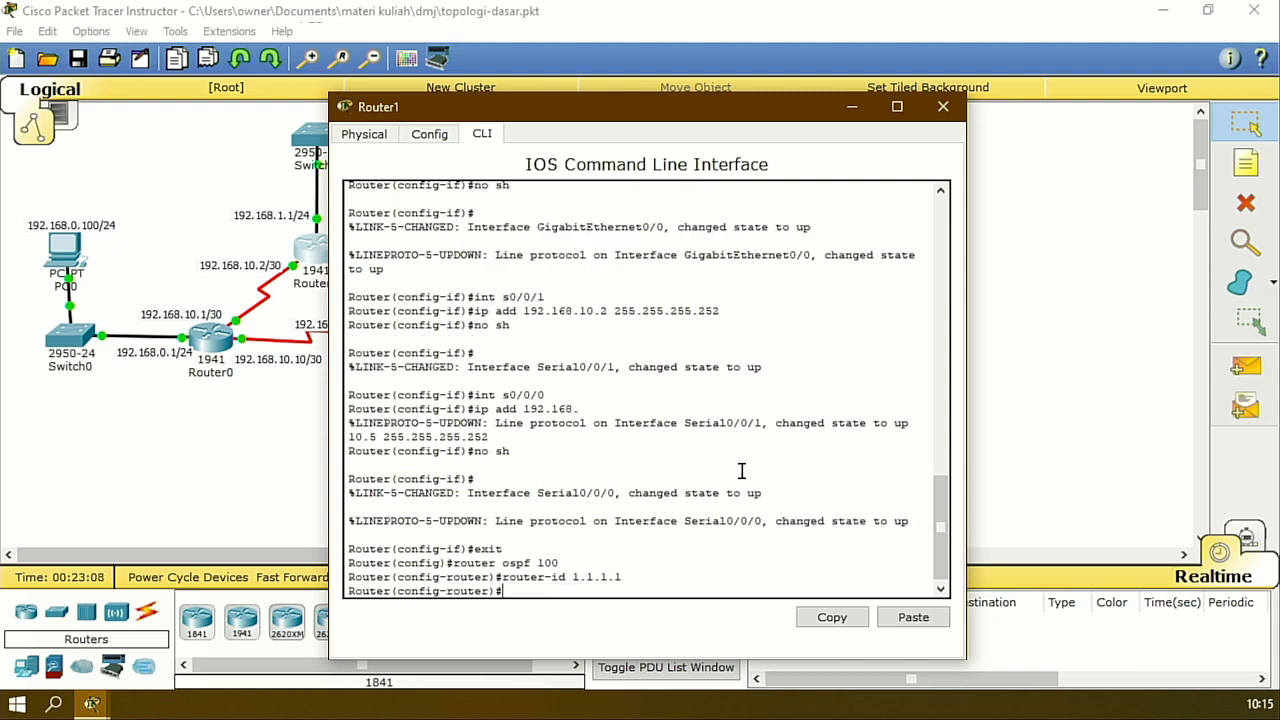
- Advertise Router1's LAN address 192.168.1.1 in OSPF with wildcard mask 0.0.0.0 in area 0
text(network)
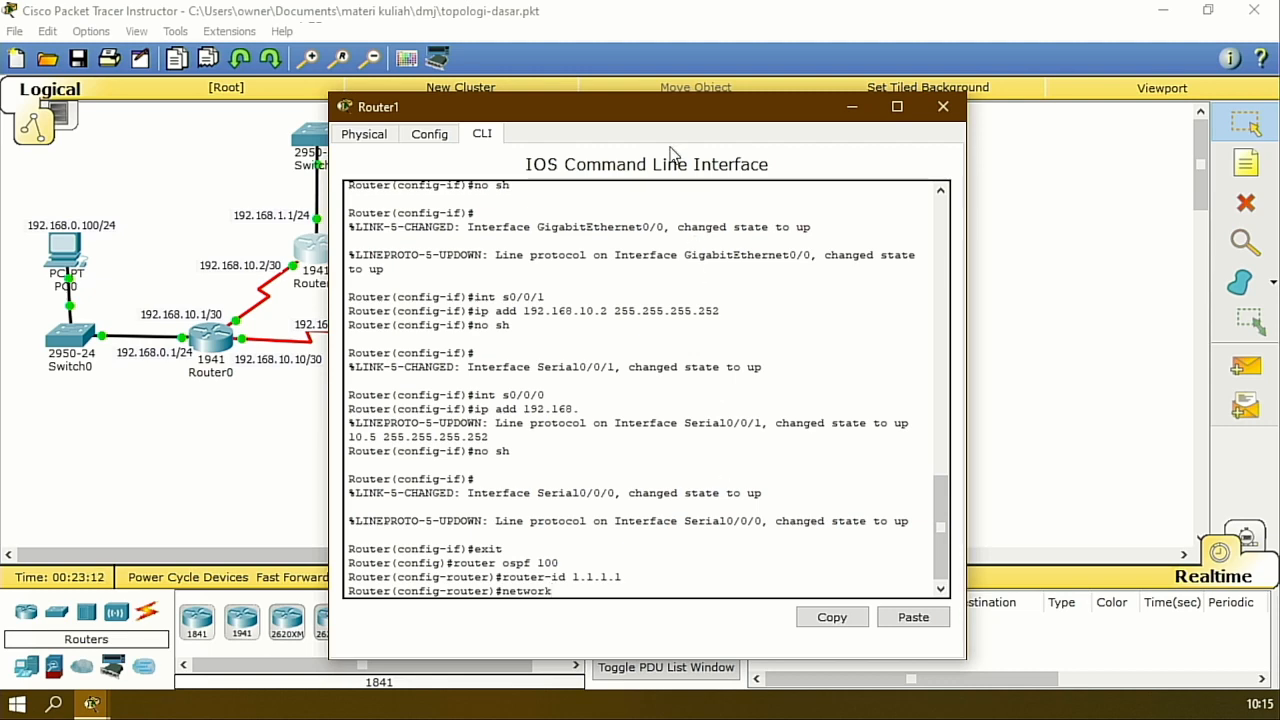
drag(657, 117, 849, 97)
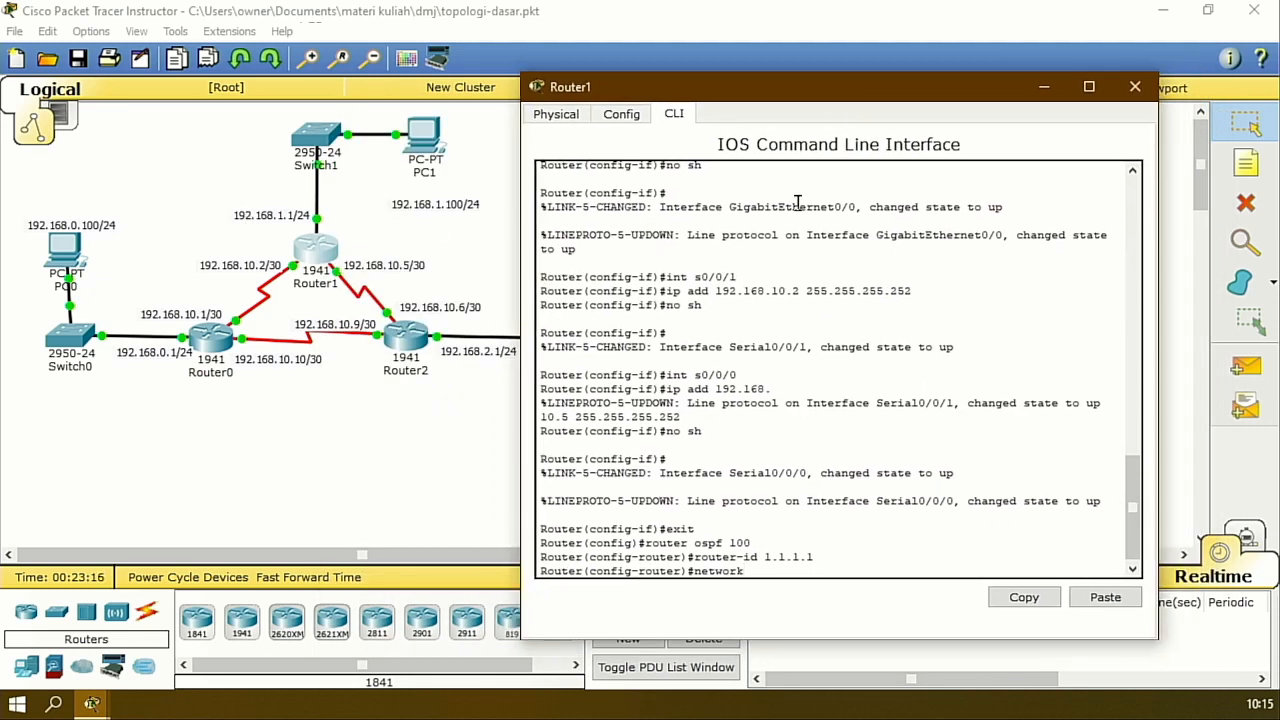
text(192.168.1.1 0.0.0)
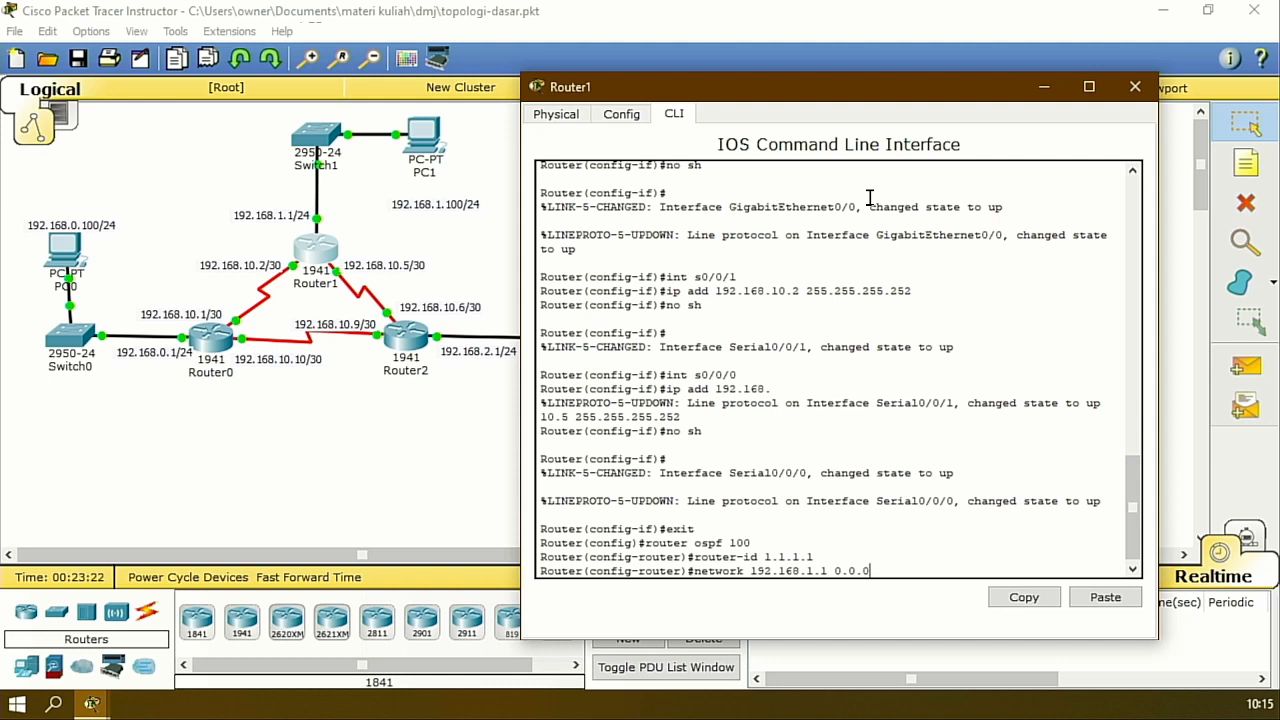
text(.0 area 0)
key(Return)
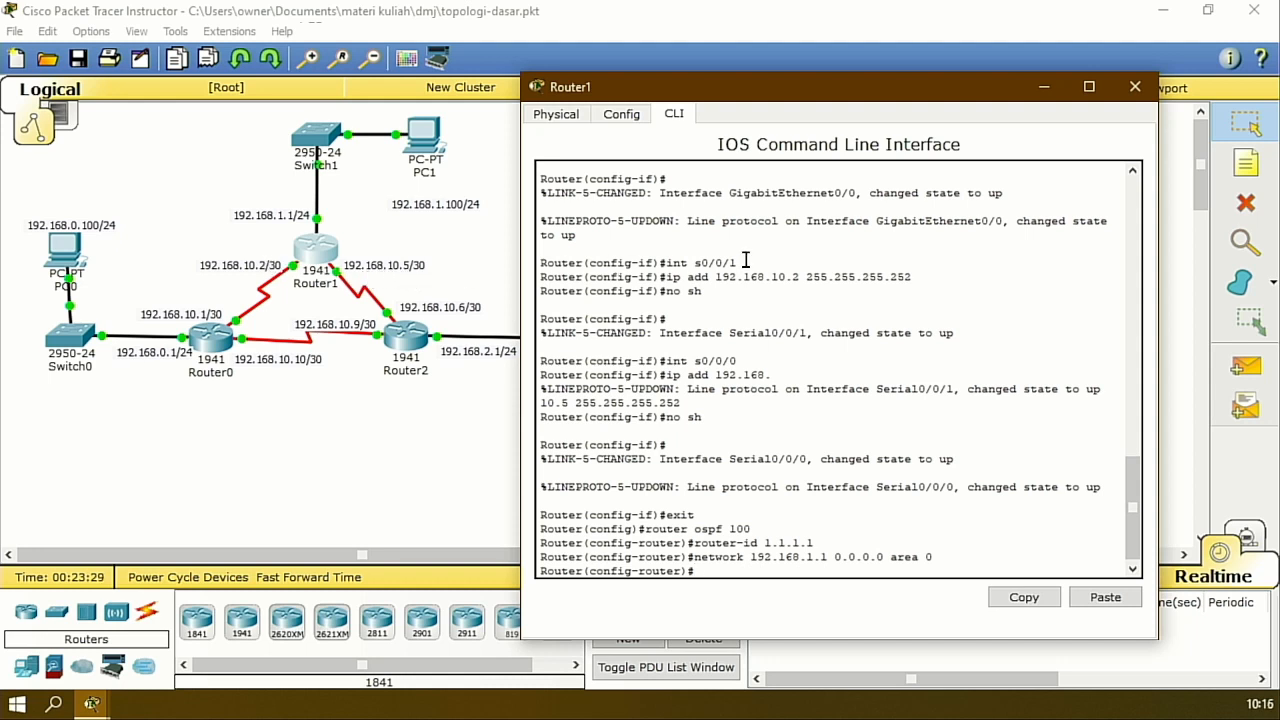
- Add Router1's serial addresses 192.168.10.5 and 192.168.10.2 to OSPF area 0 with wildcard 0.0.0.0, and close the router window
text(network 192.168.10.5 0.0.0.)
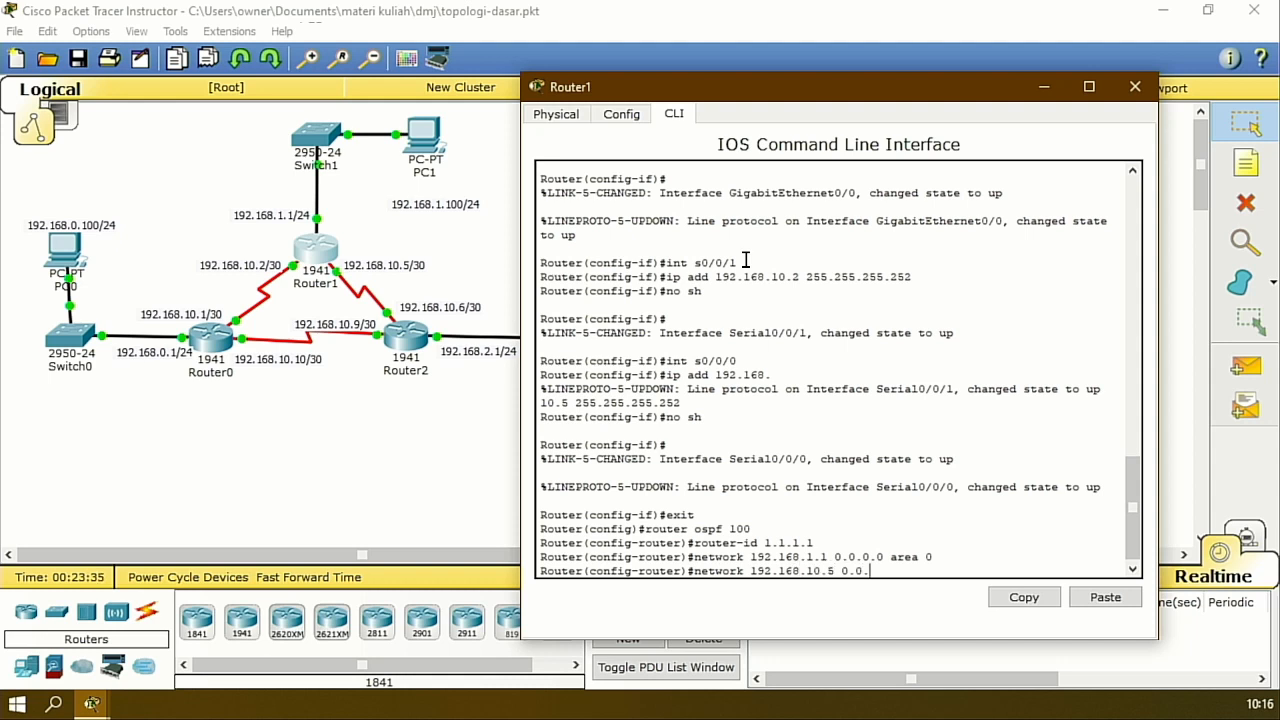
text(0 area 0)
key(Return)
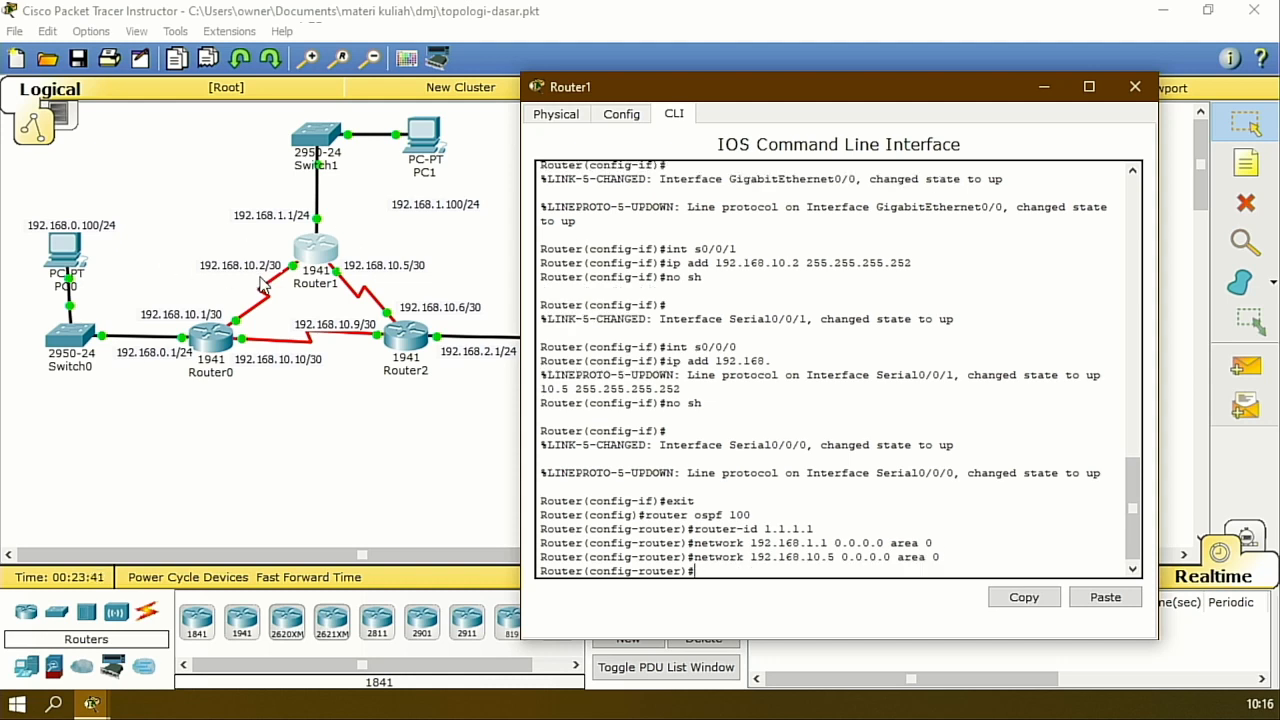
text(network 192.168.1)
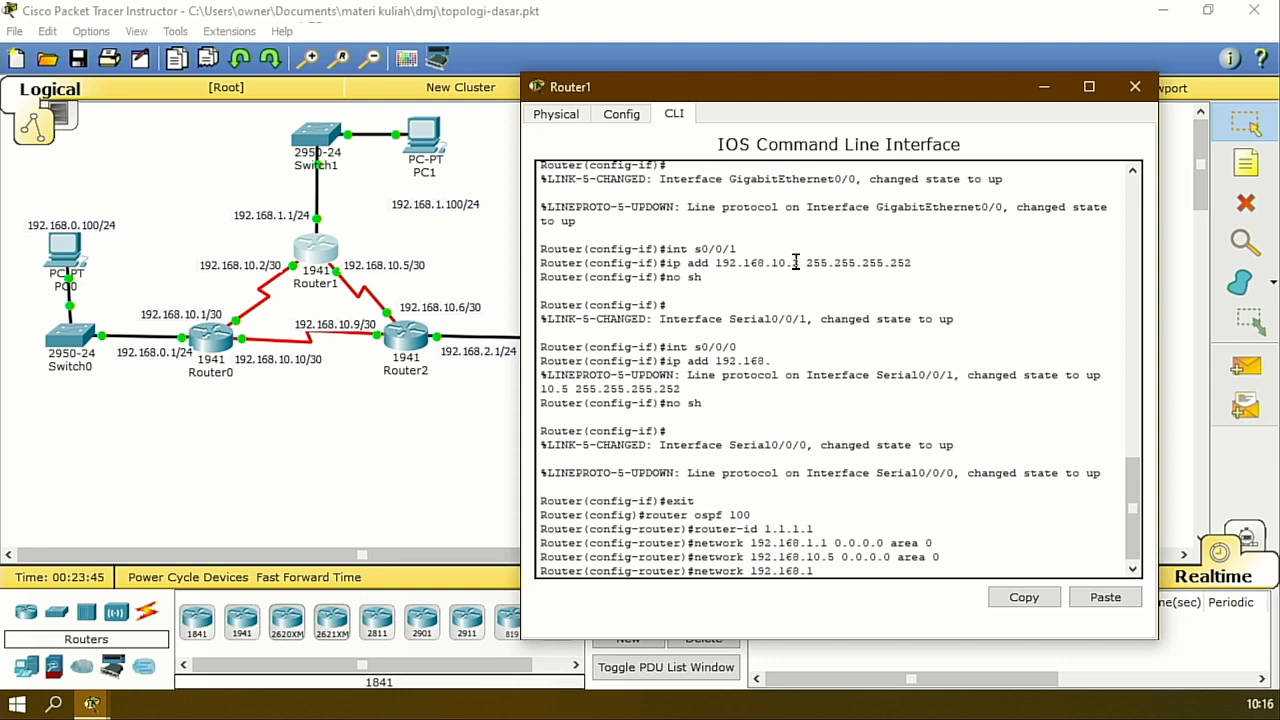
text(0.2 0.0.0.0 area 0)
key(Return)
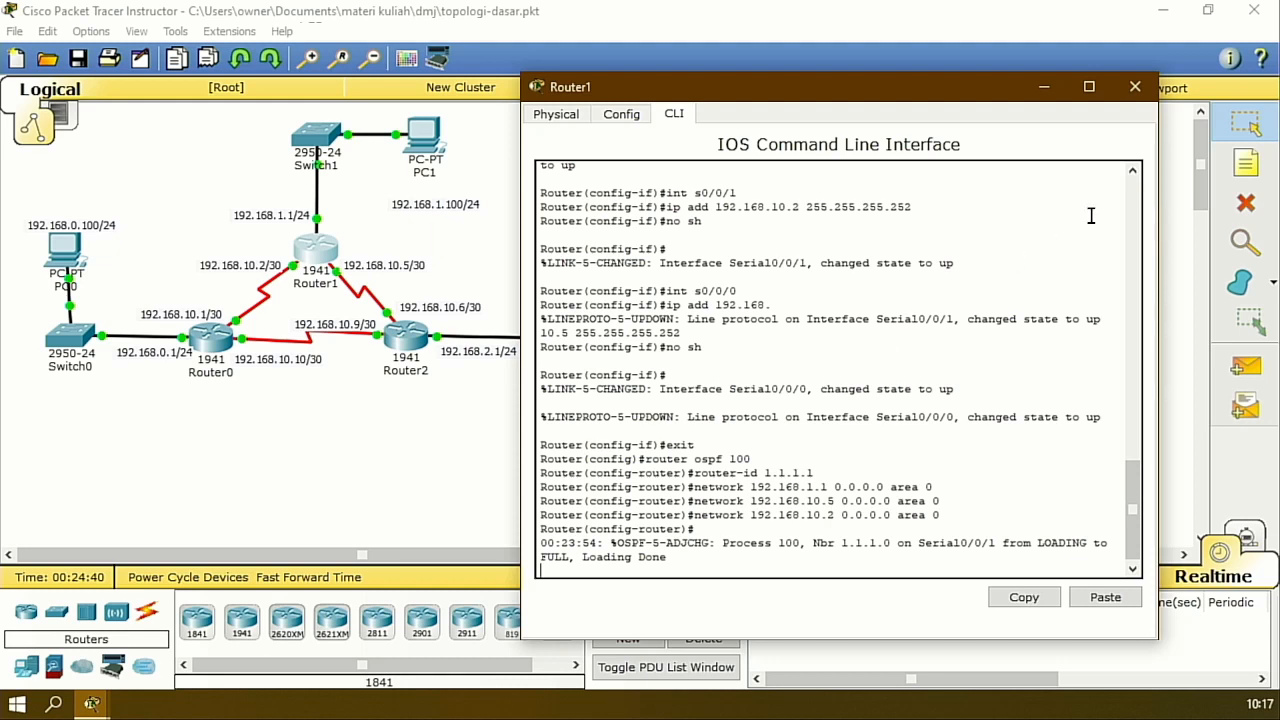
click(1135, 87)
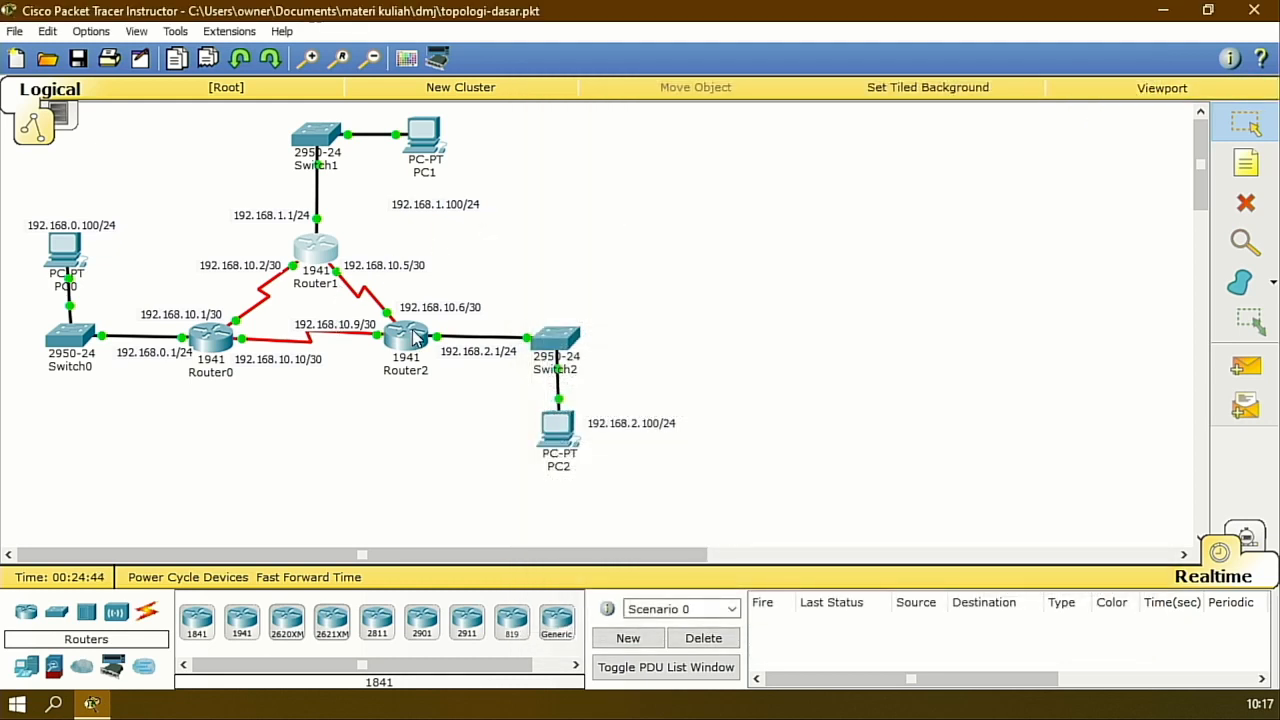
- Open Router2's command line, enable privileged mode and enter global configuration mode
click(410, 337)
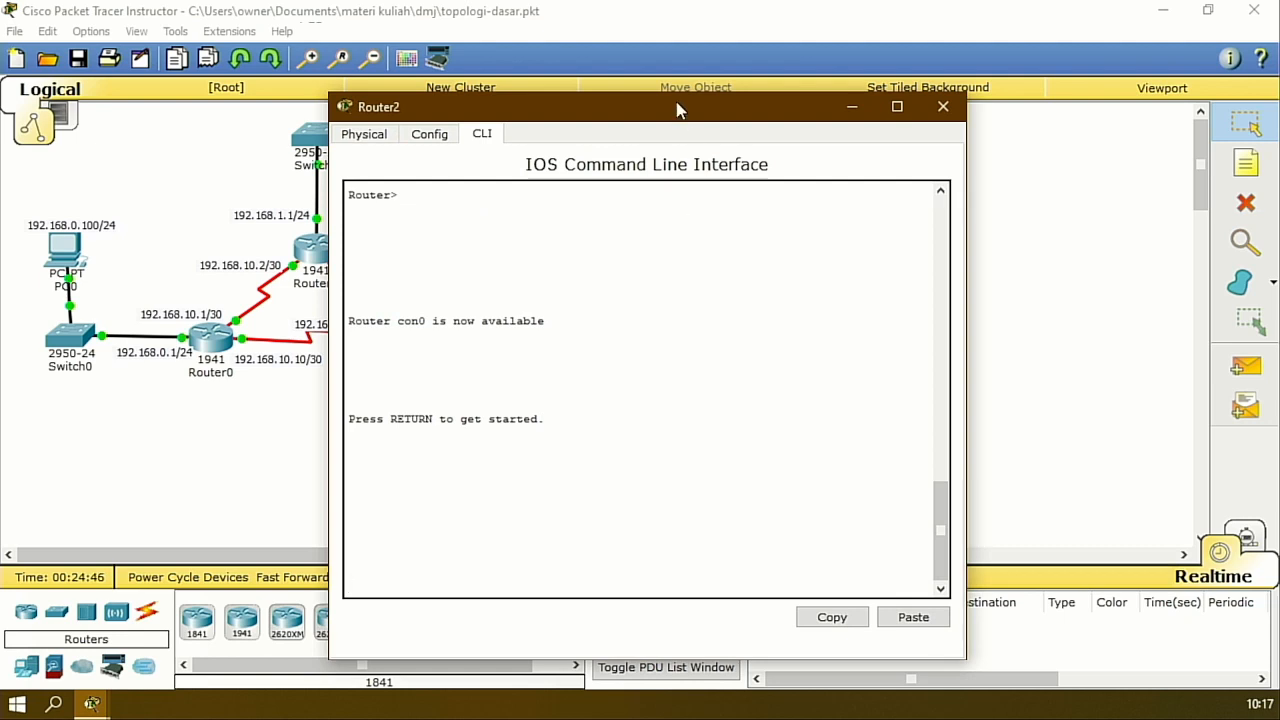
drag(676, 107, 956, 88)
key(Return)
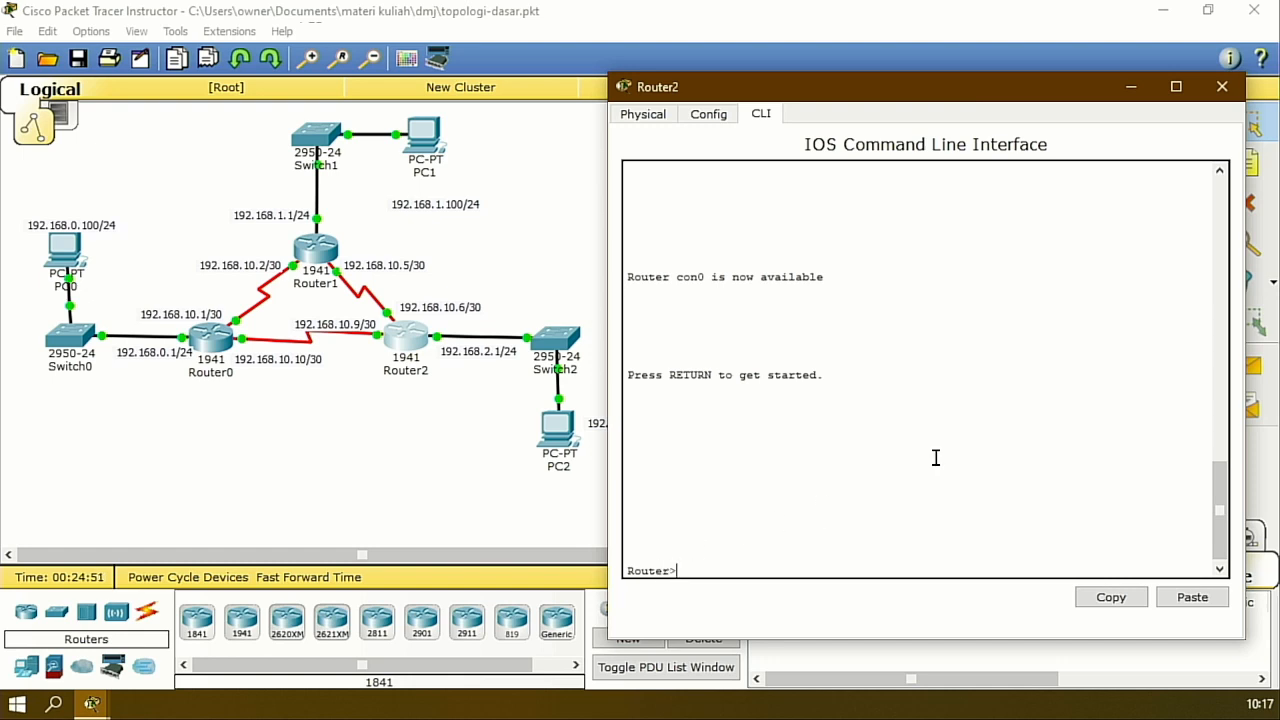
text(enable)
key(Return)
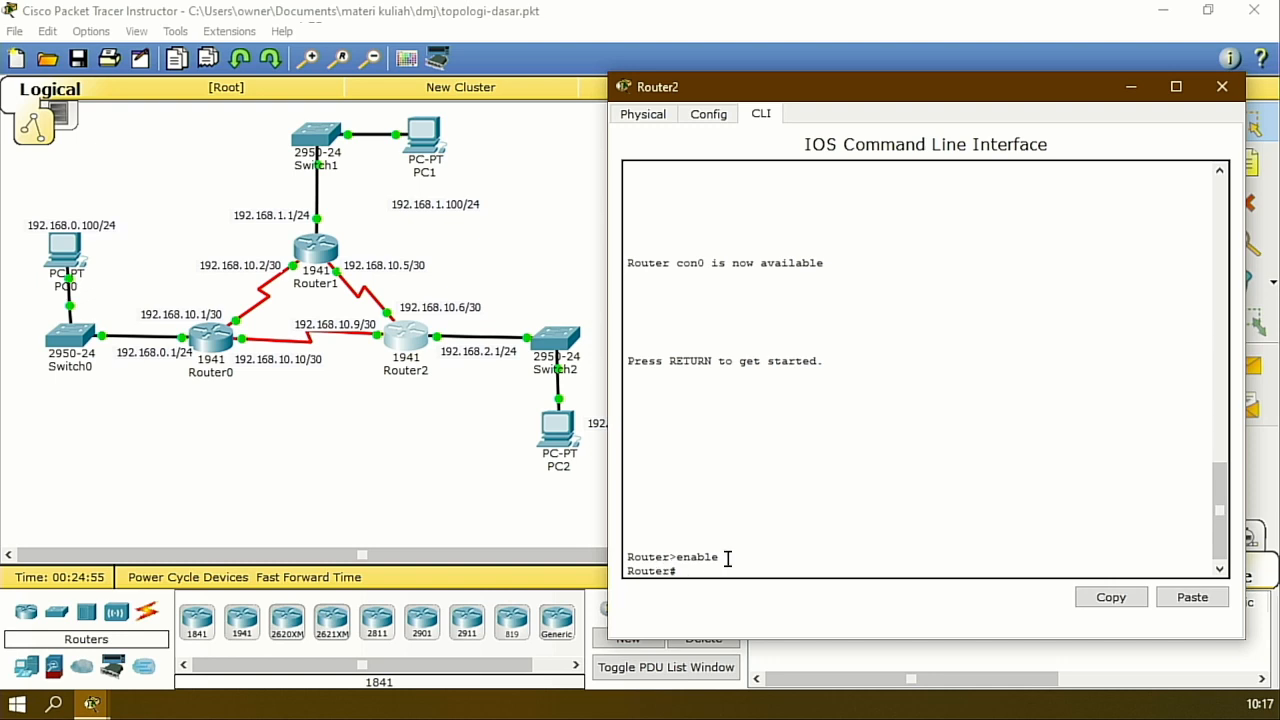
text(configure terminal)
key(Return)
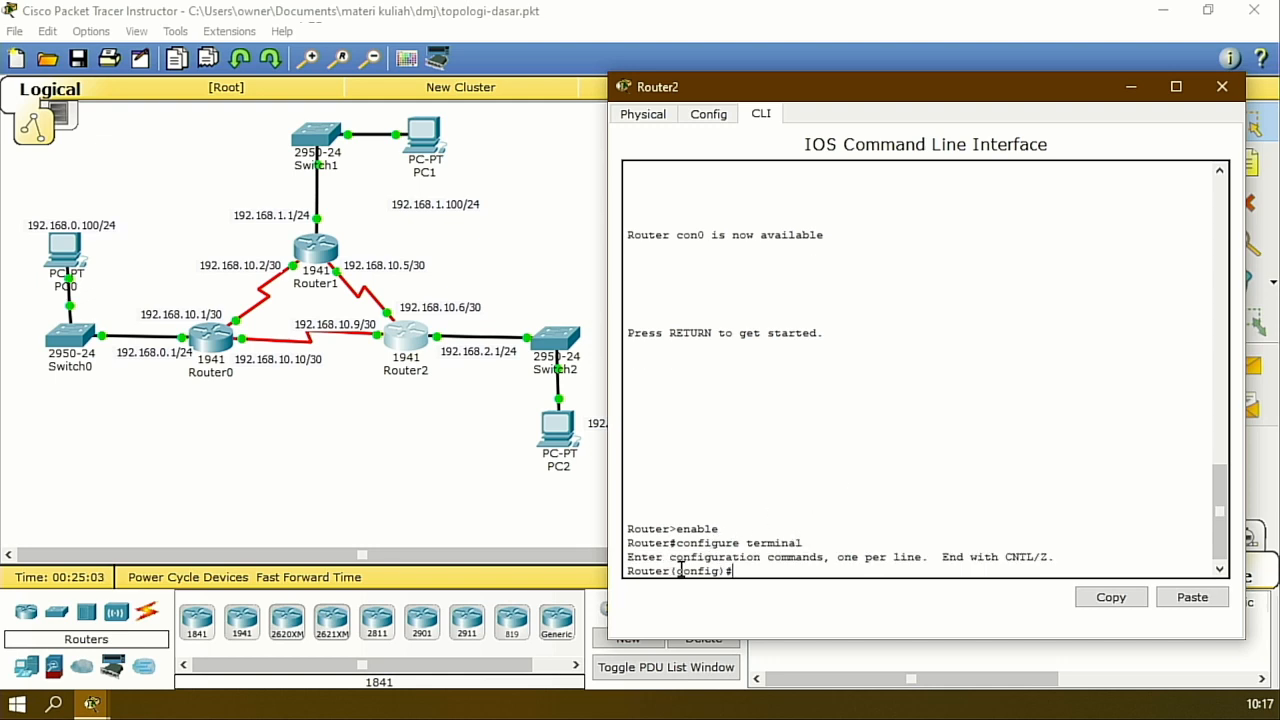
- Start OSPF routing process 100 on Router2
drag(675, 571, 740, 571)
click(737, 570)
text(router ospf 100)
key(Return)
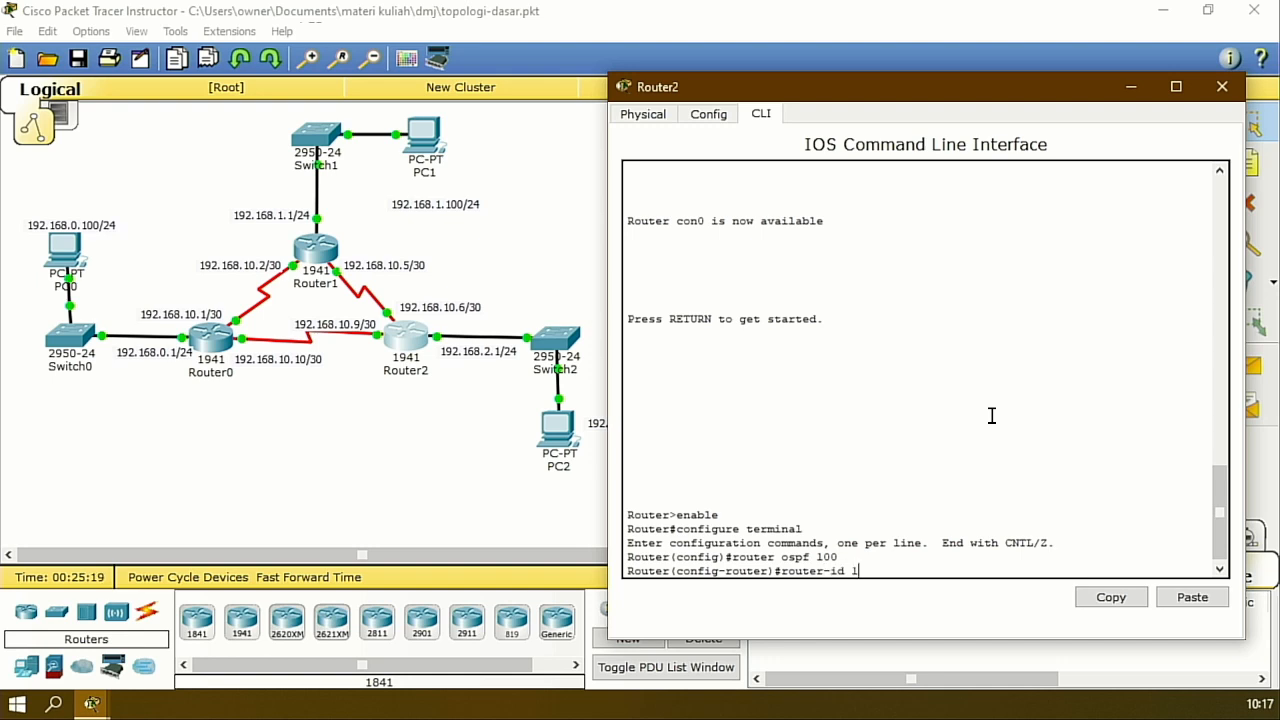
- Set Router2's OSPF router ID to 1.1.1.2 and advertise its LAN address 192.168.2.1 with wildcard mask 0.0.0.0 in area 0
text(router-id 1.1.1.2)
key(Return)
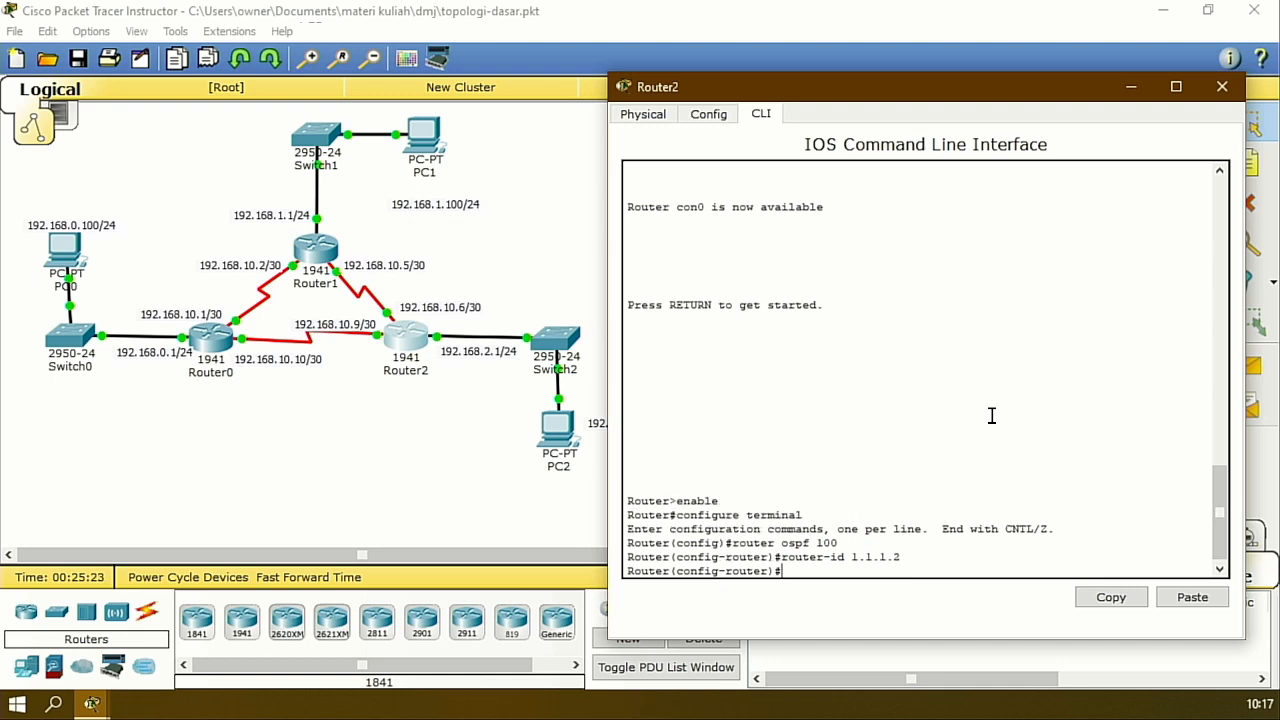
text(network 192.168.2.1 0.0.0.0)
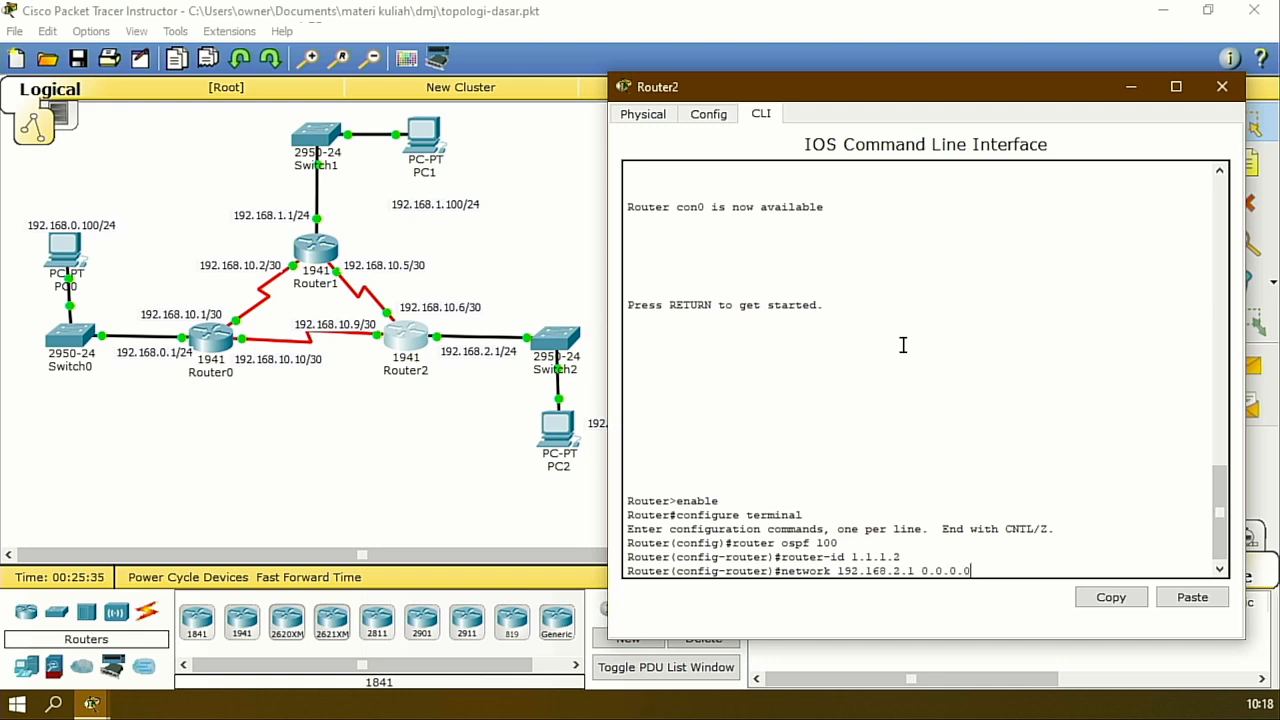
text( area 0)
key(Return)
- Add Router2's serial address 192.168.10.9, on the link to Router0, to OSPF area 0 with wildcard mask 0.0.0.0
text(nfig-router)#n)
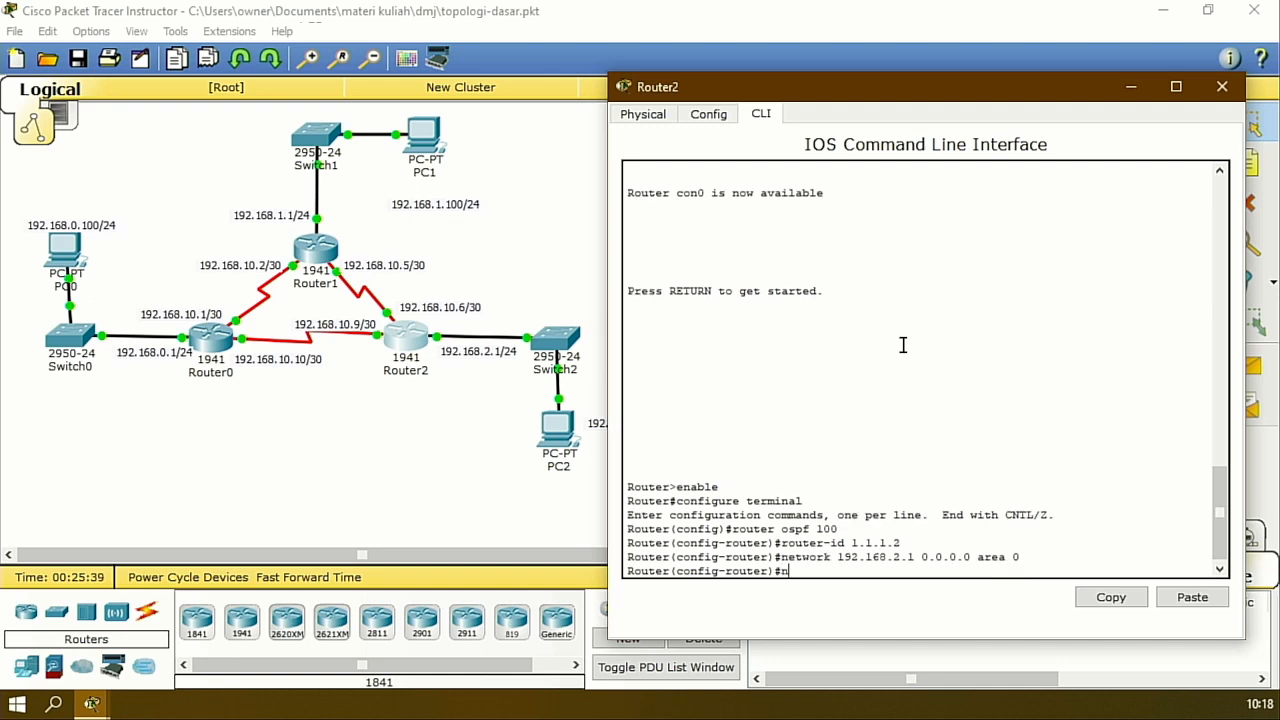
text(etwork 192.168.10.9)
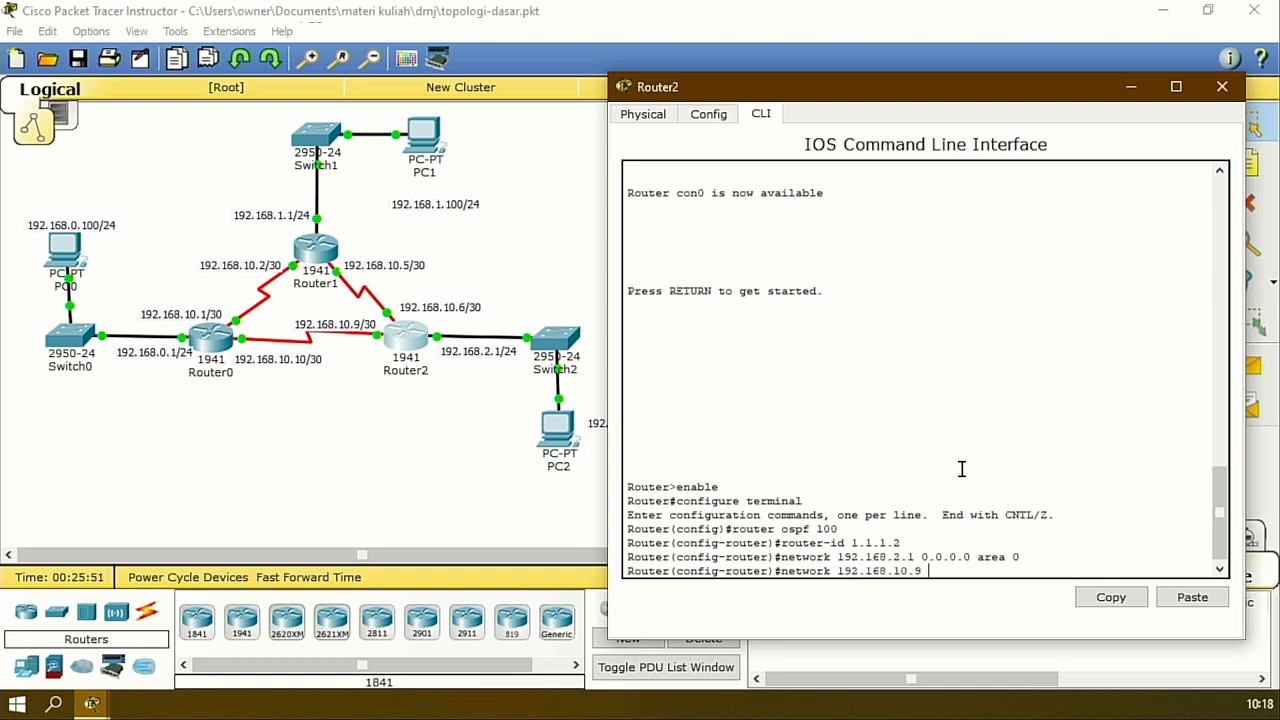
text( 0.0.0.0 area 0)
key(Return)
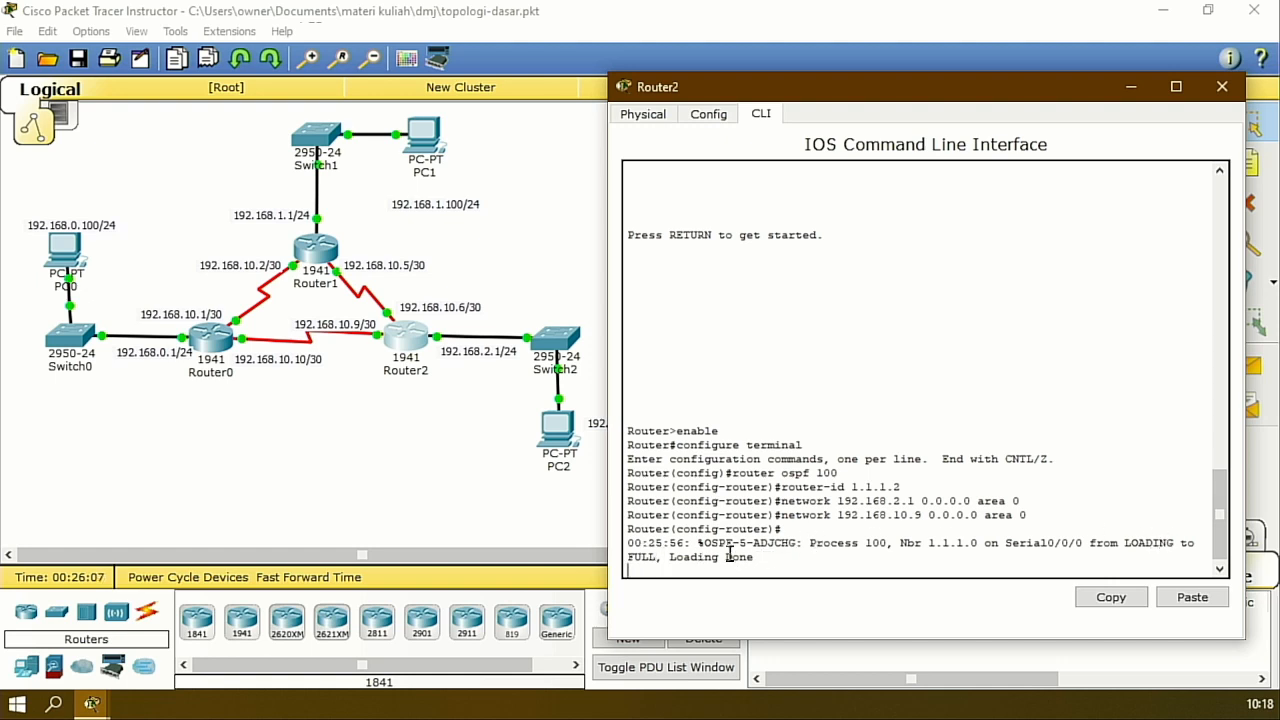
key(Return)
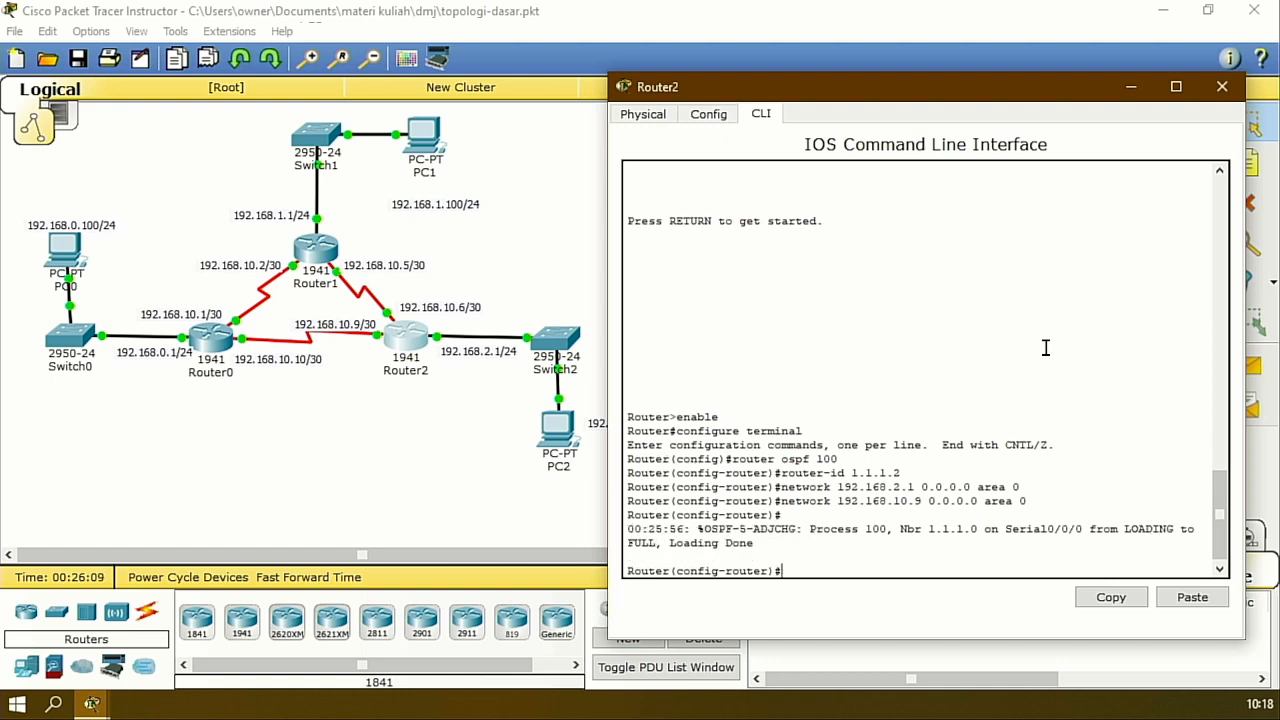
- Add Router2's serial address 192.168.10.6 to OSPF area 0 with wildcard mask 0.0.0.0, and return to privileged mode
text(networ)
text(k 192.168.10.6 0.0.0.0)
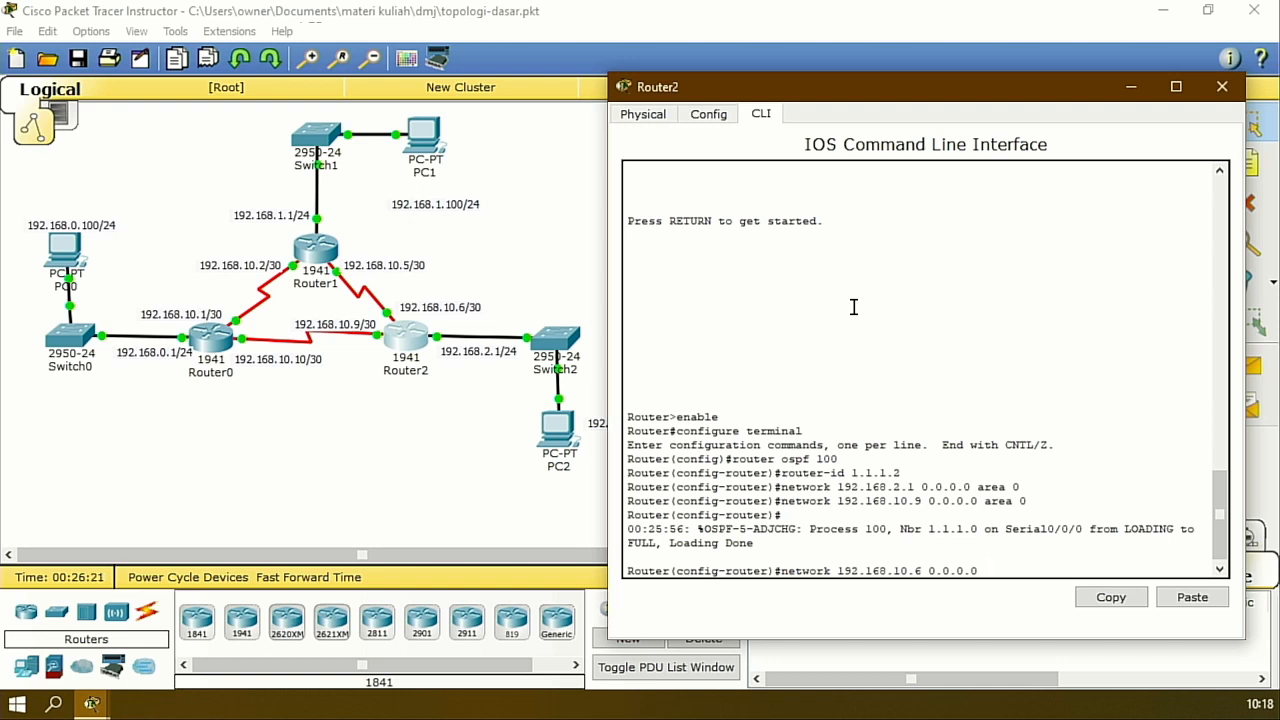
text(area 0)
key(Return)
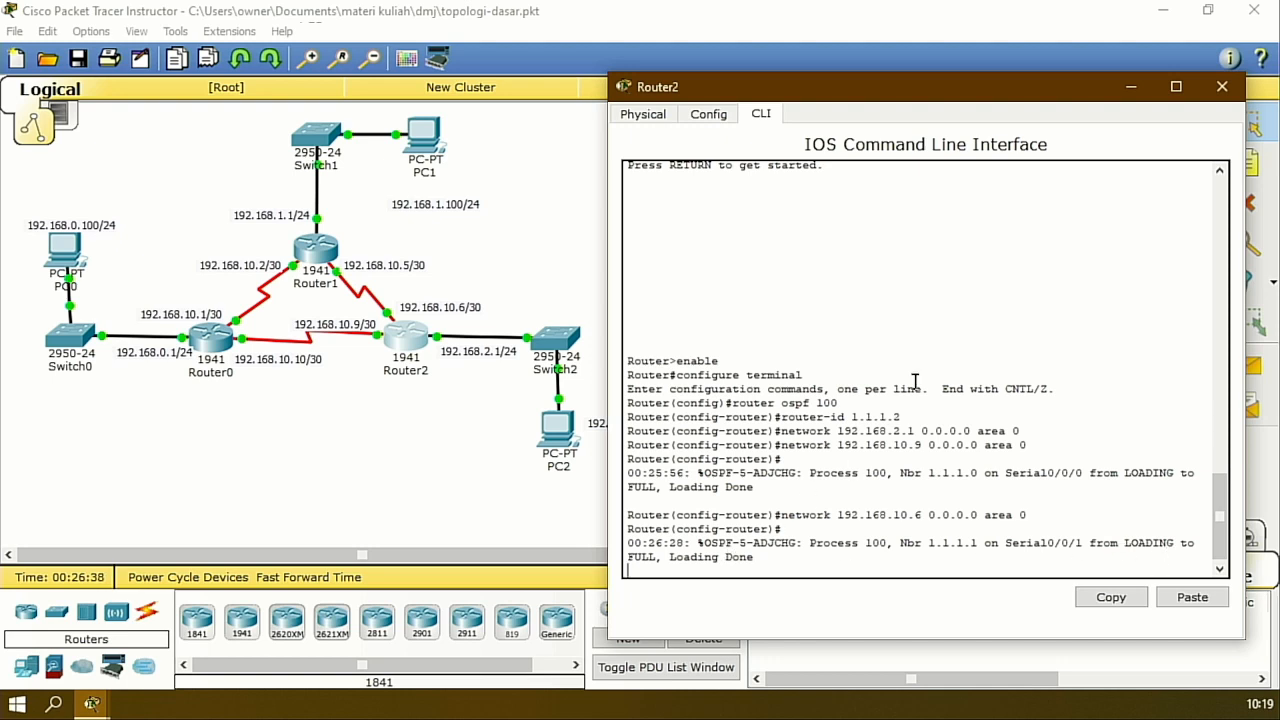
key(Return)
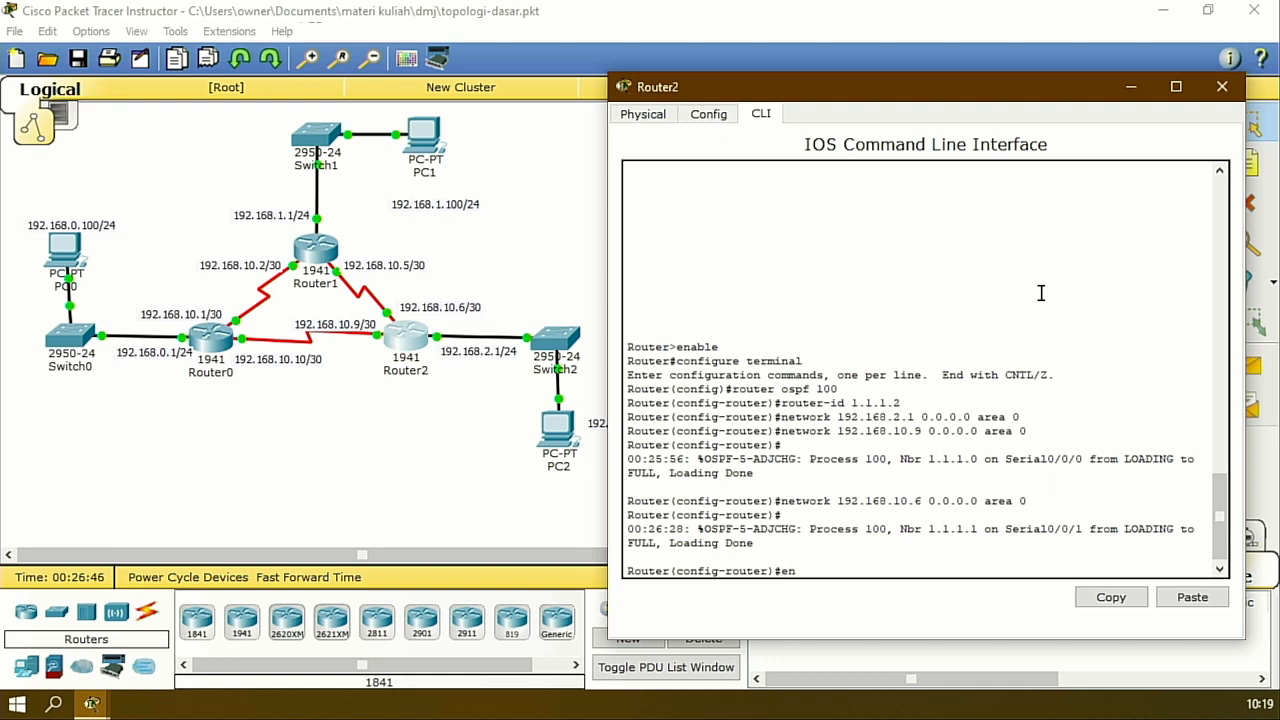
text(d)
key(Return)
key(Return)
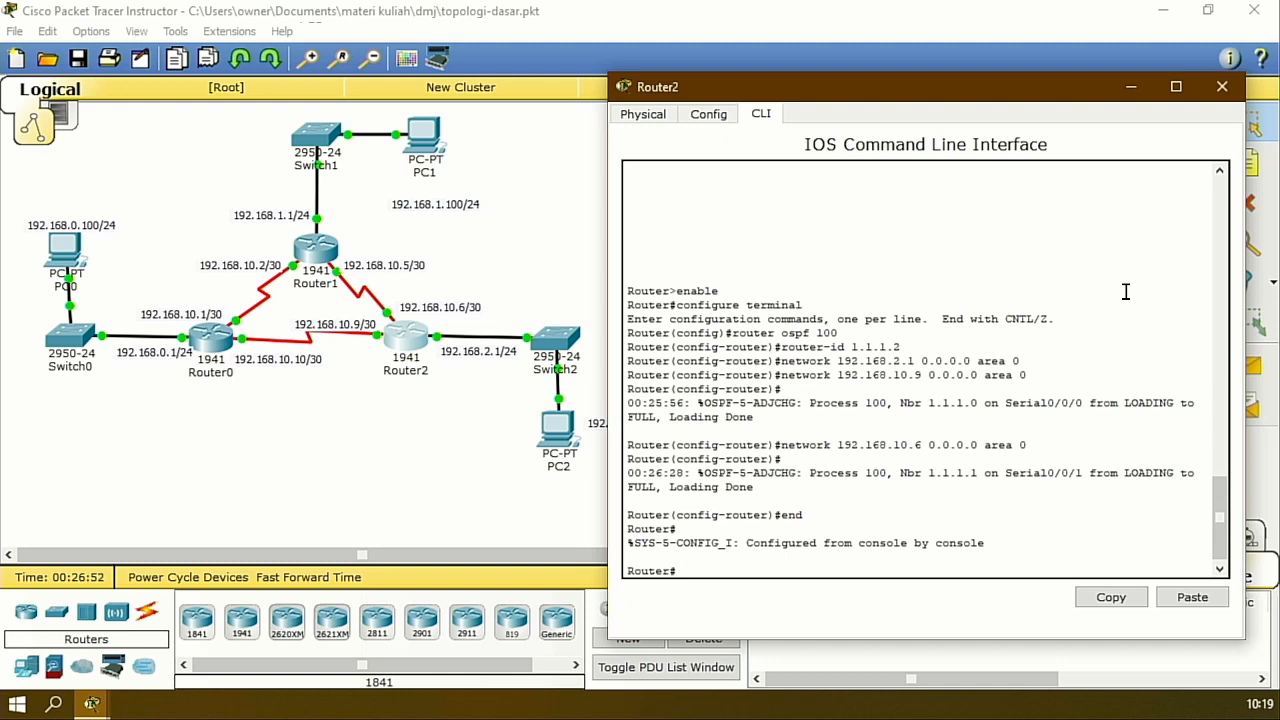
- Display Router2's IP routing table with the show ip route command
text(shor ip route)
key(Return)
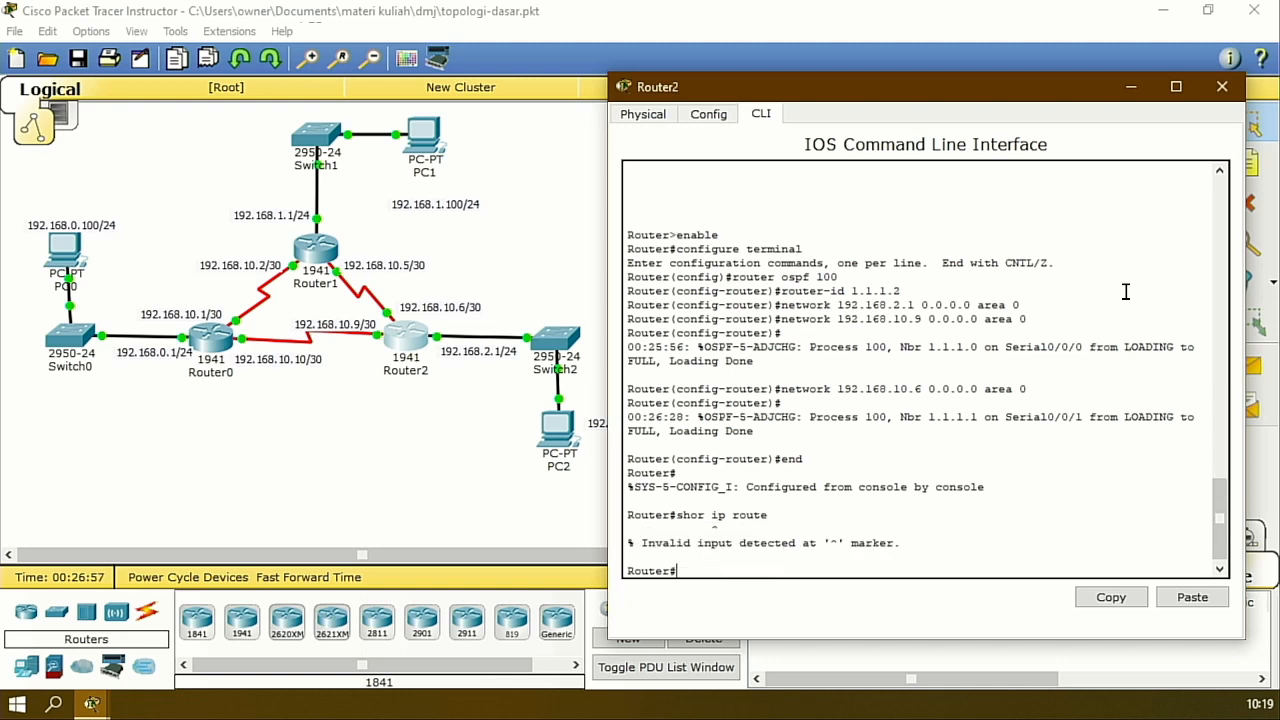
key(Up)
key(Left)
key(Left)
key(Left)
key(Left)
key(Left)
key(Left)
key(Left)
key(Left)
key(Left)
key(BackSpace)
text(w)
key(Return)
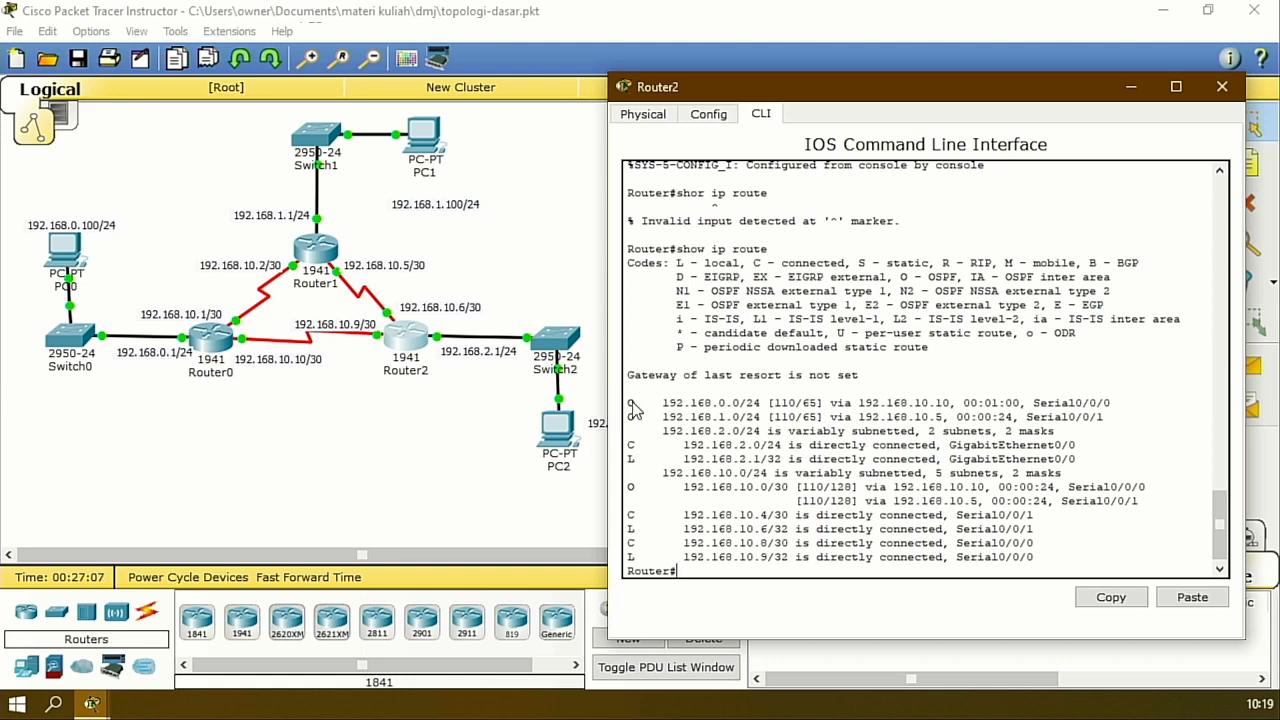
- Examine the OSPF entries in Router2's routing table, including the metrics and next hops for 192.168.10.0/30, and close the router window
drag(628, 404, 645, 418)
click(647, 428)
drag(631, 490, 645, 489)
click(646, 489)
drag(801, 487, 862, 484)
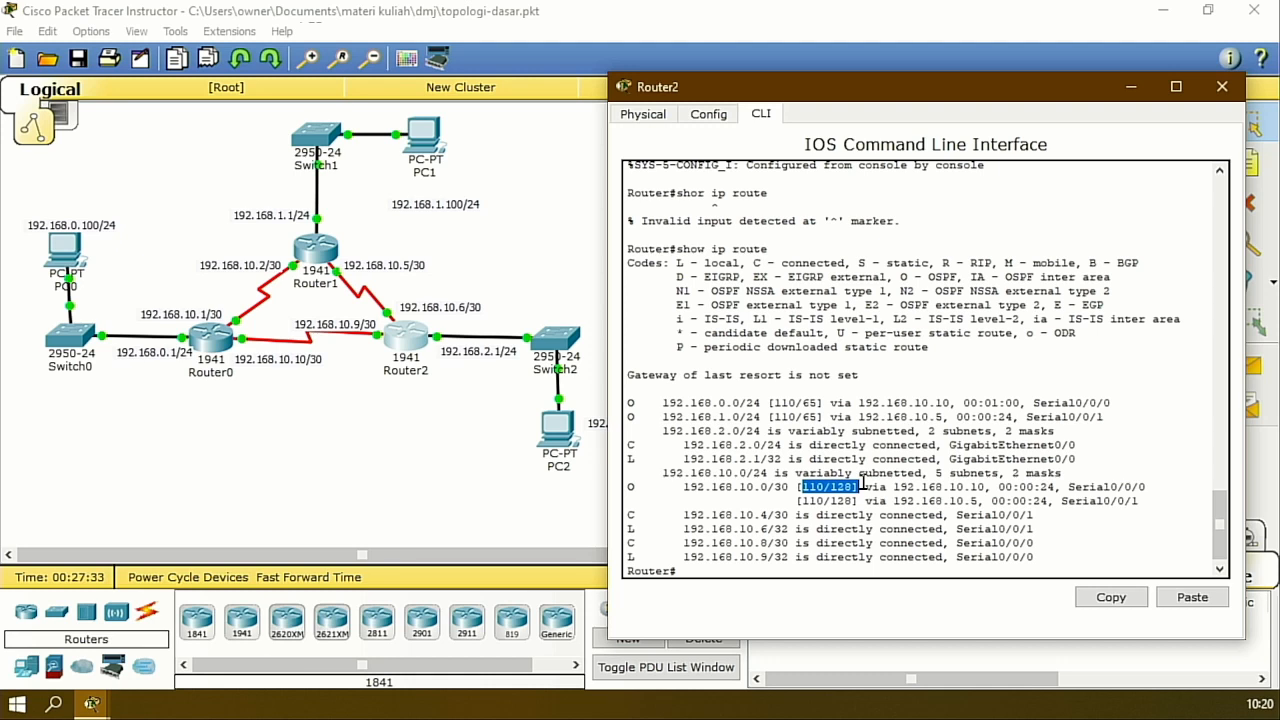
click(864, 490)
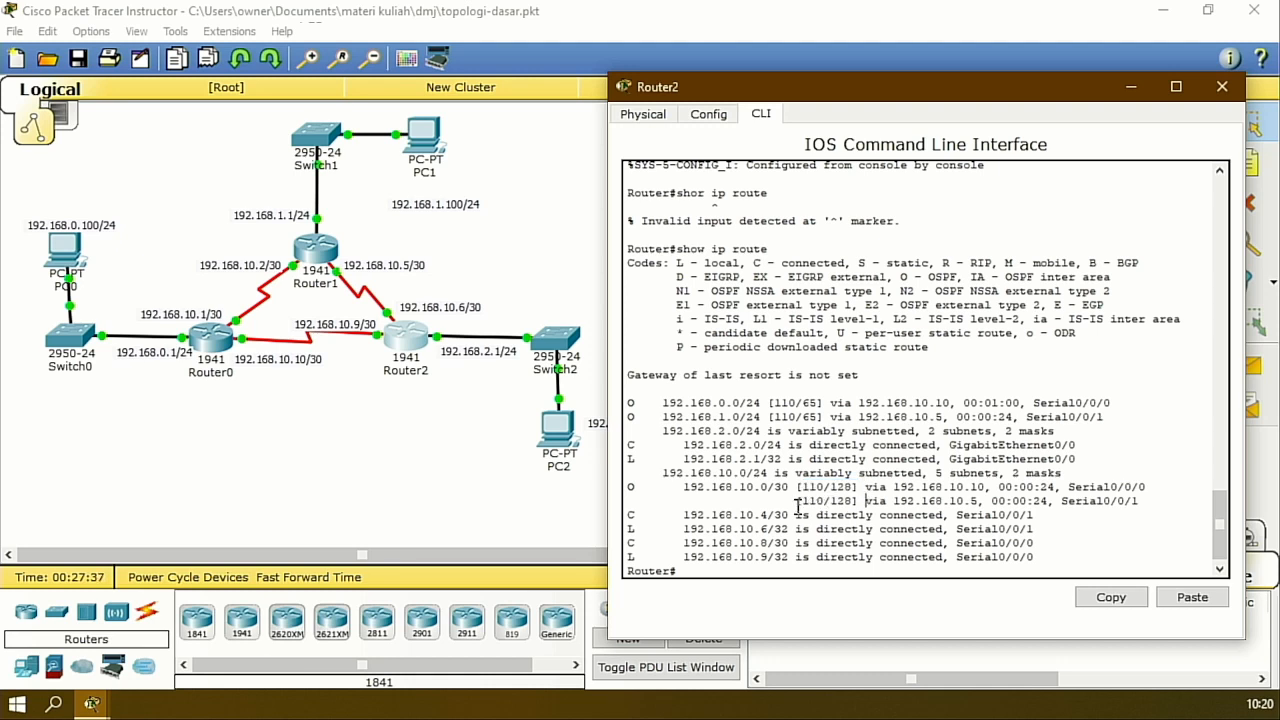
drag(798, 505, 868, 503)
click(868, 503)
drag(895, 487, 986, 478)
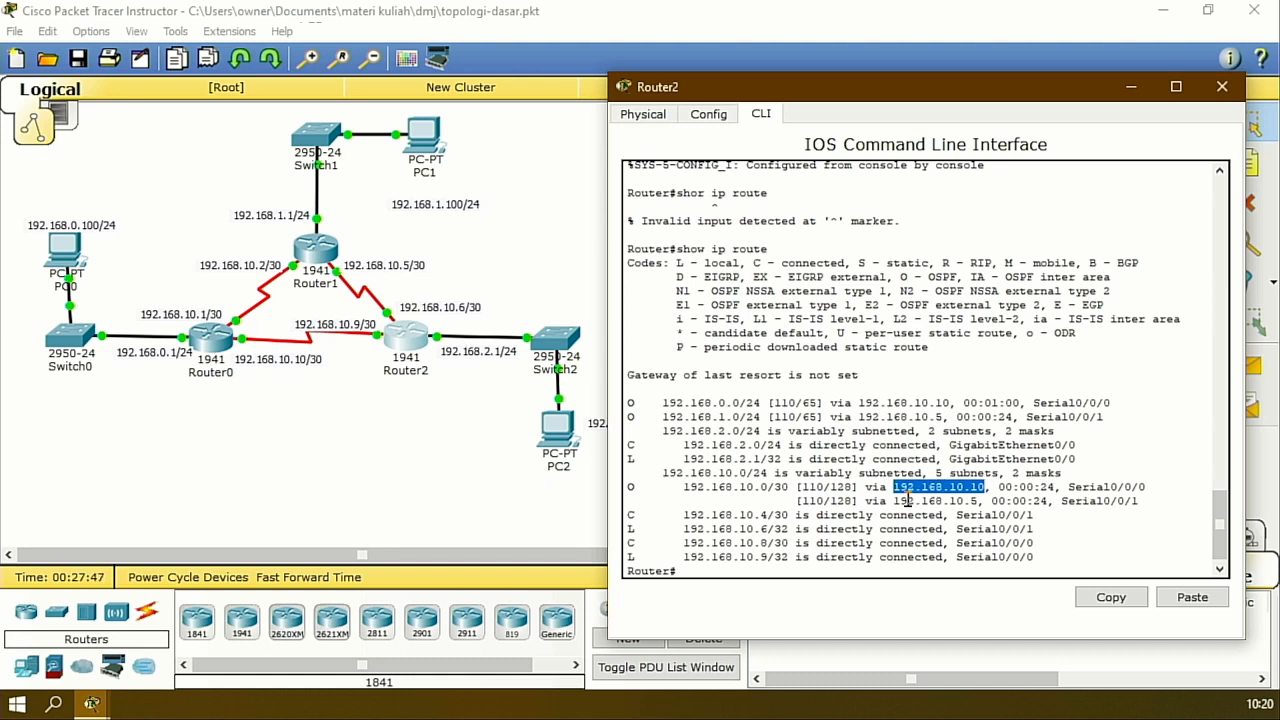
drag(880, 501, 998, 501)
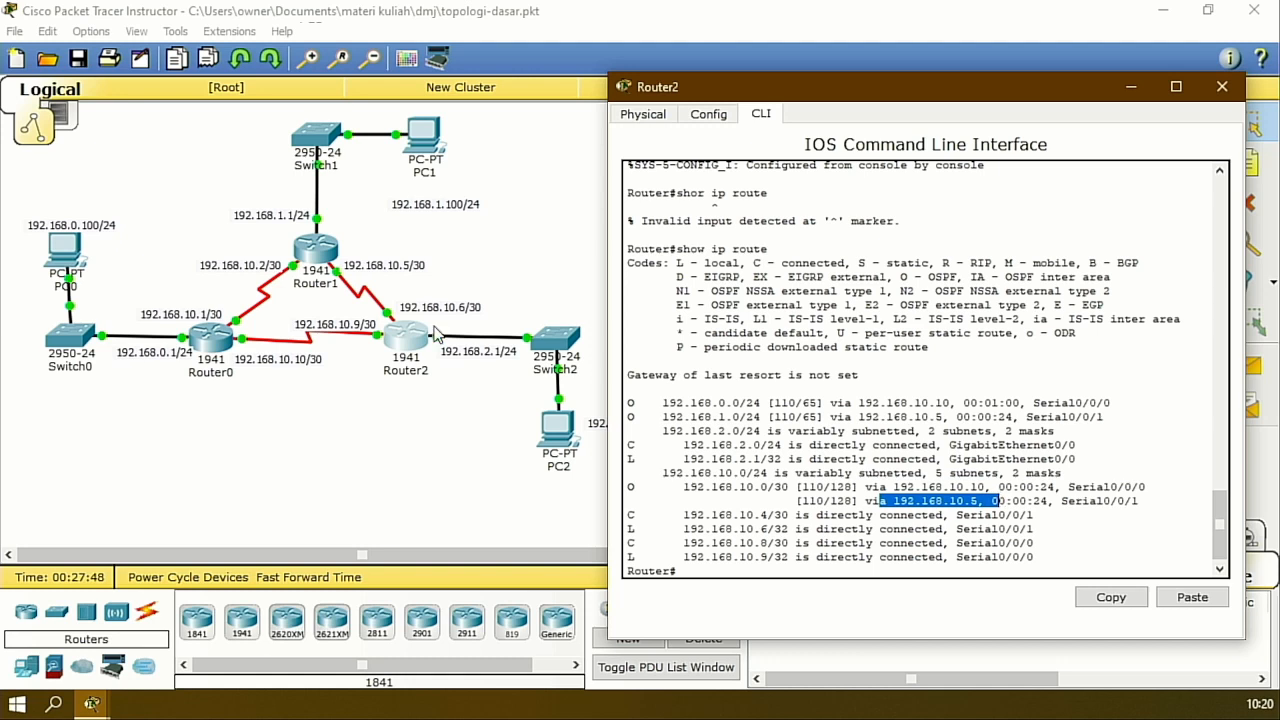
click(921, 500)
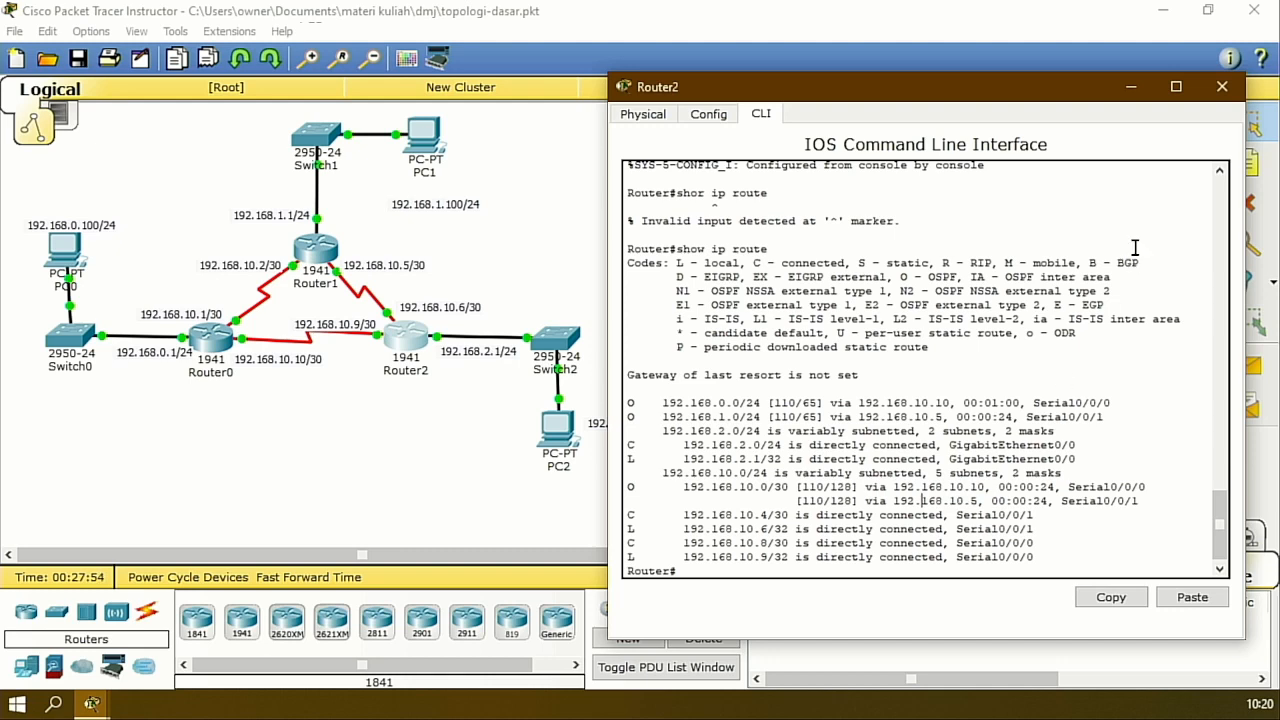
click(1222, 87)
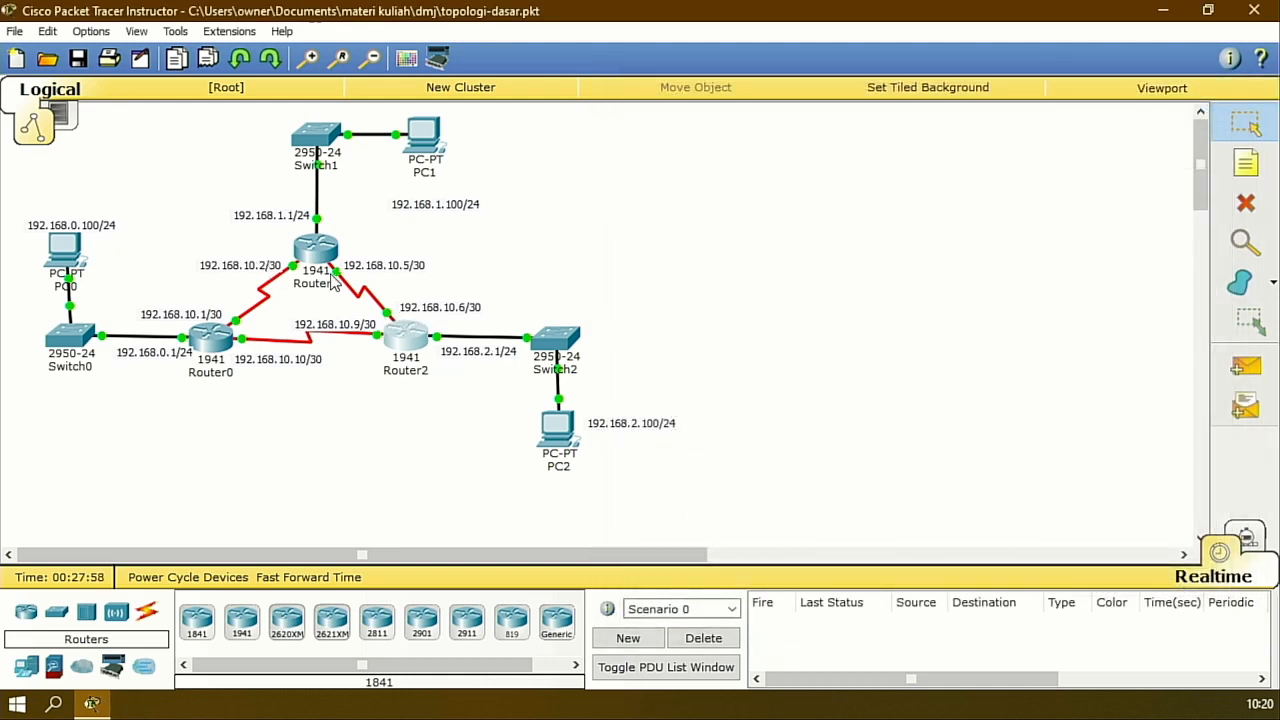
- Open PC0's Command Prompt and ping PC1 at 192.168.1.100 twice to test connectivity
click(58, 253)
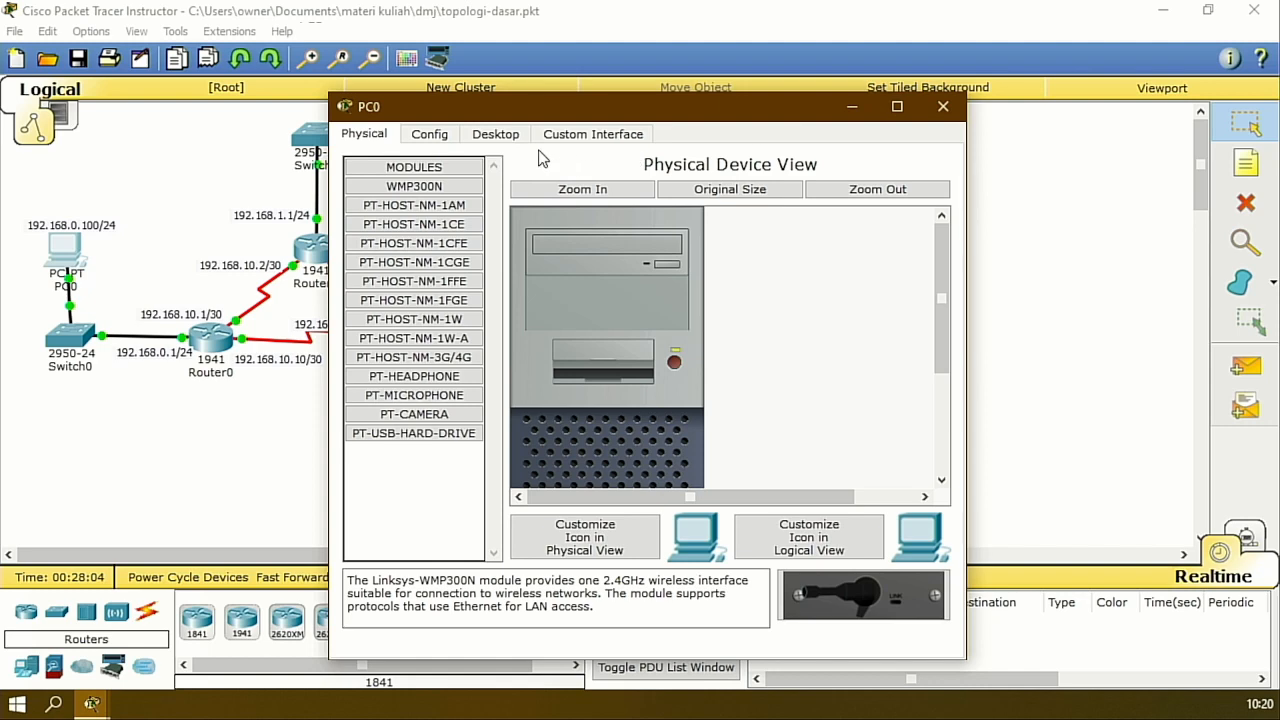
click(505, 140)
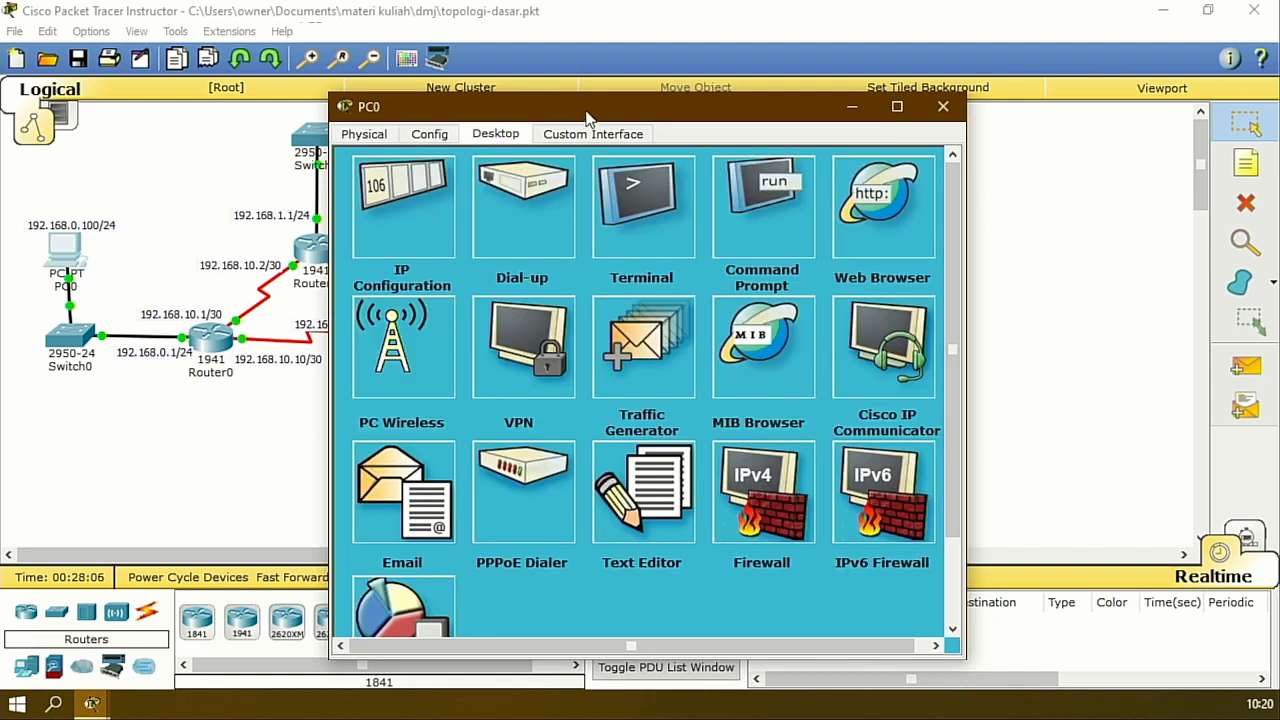
drag(587, 113, 885, 100)
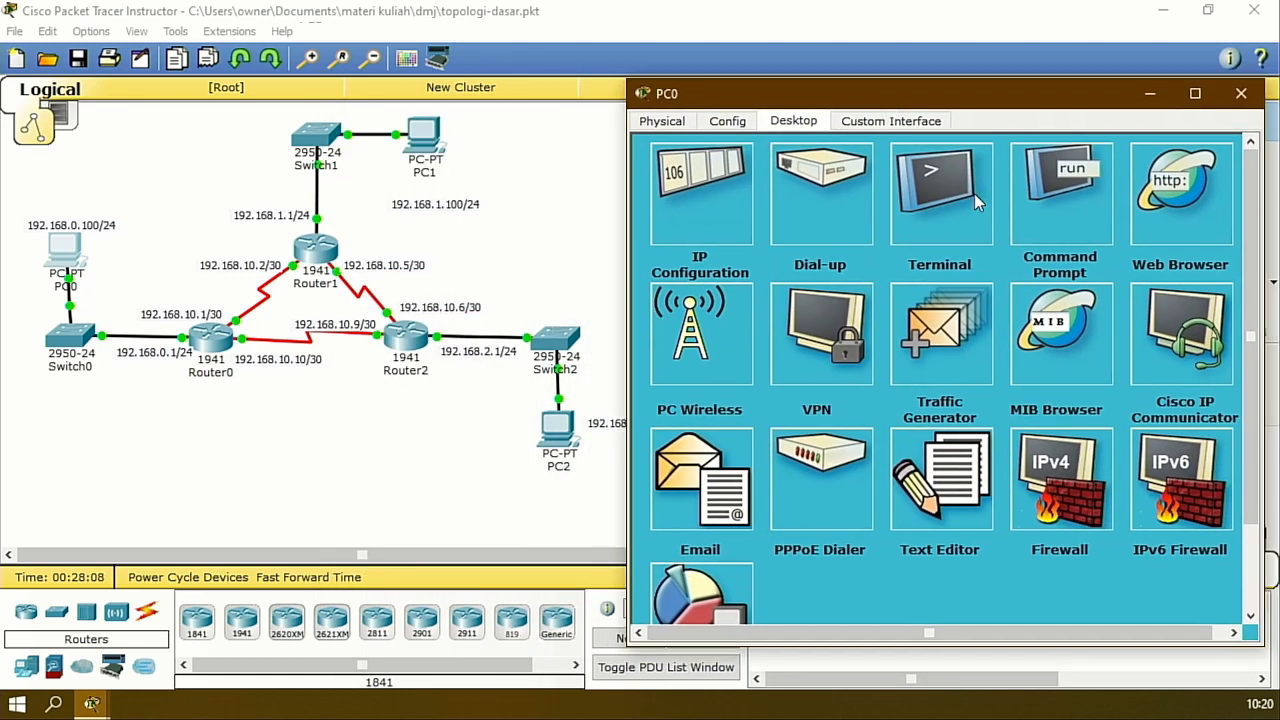
click(1061, 195)
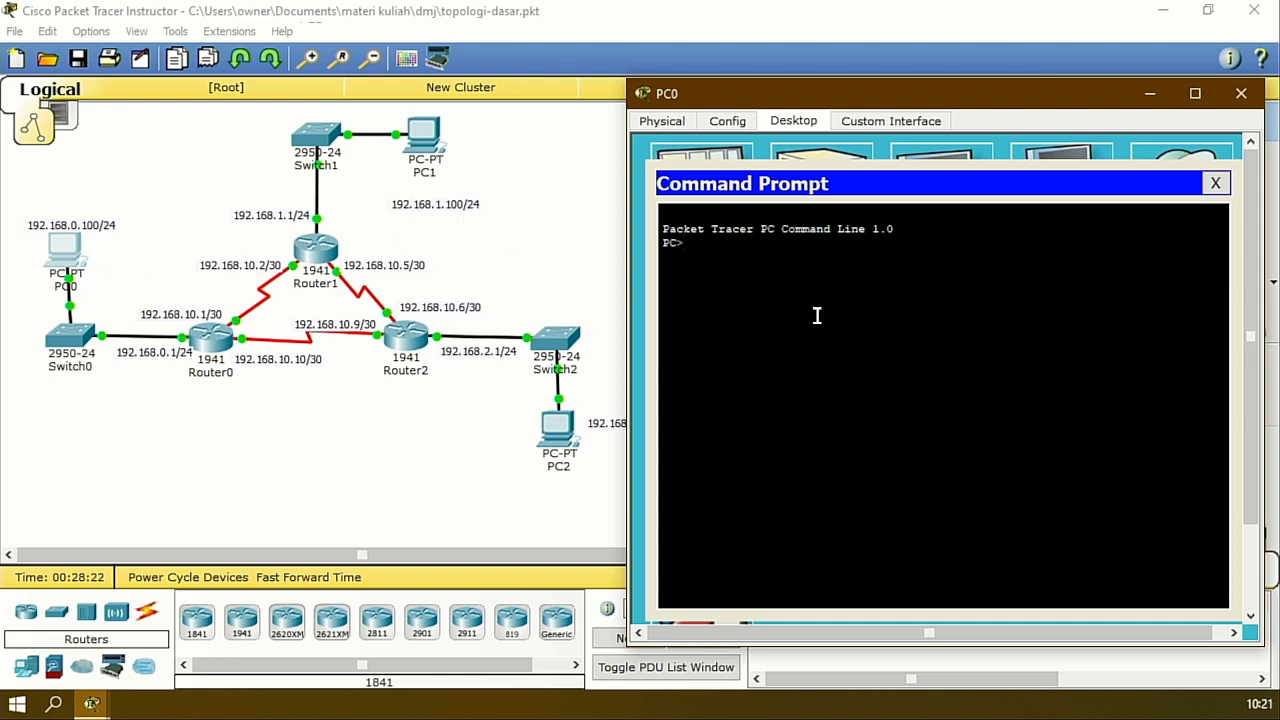
text(ng 192.168.1.100)
key(Return)
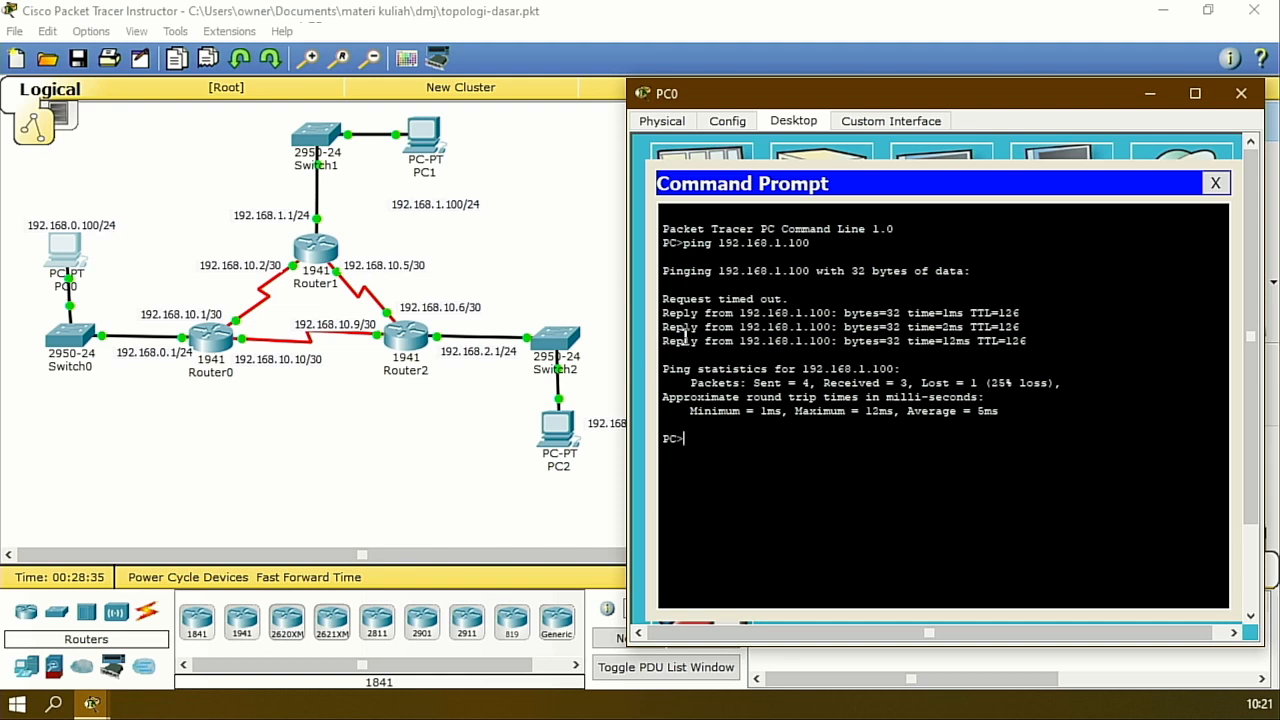
key(Up)
key(Return)
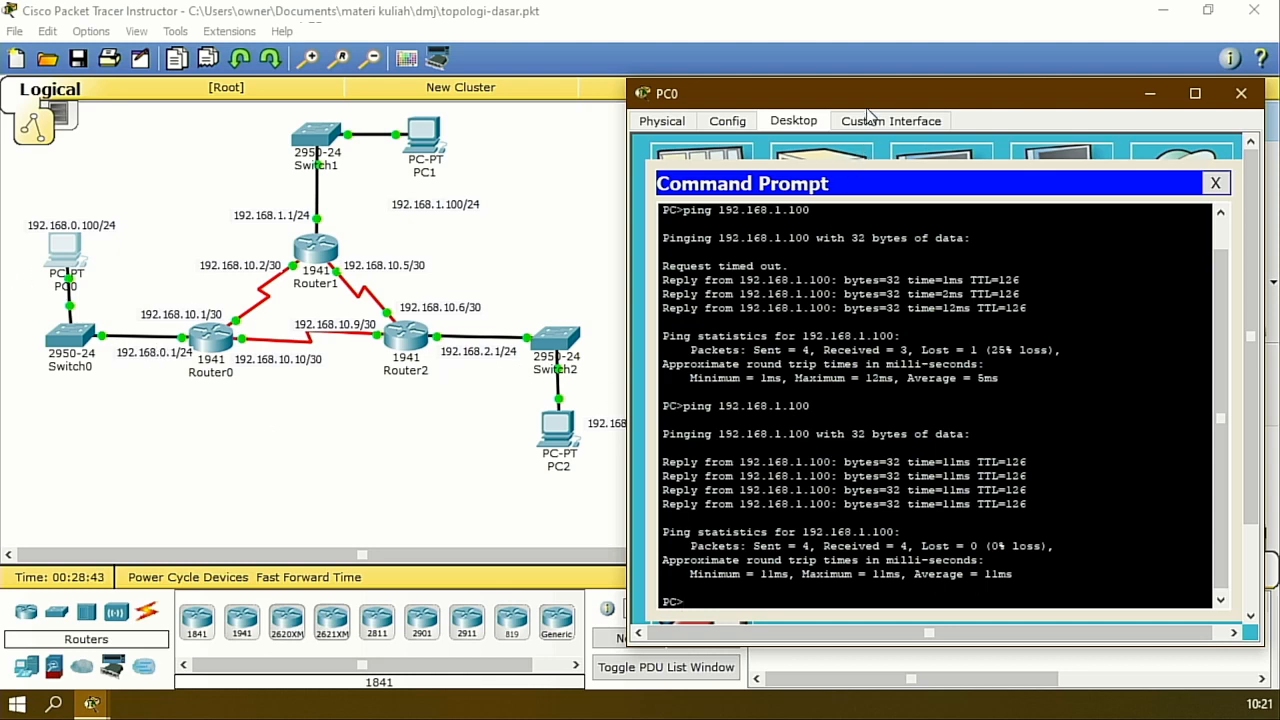
- Ping PC2 at 192.168.2.100 twice from PC0, and close the Command Prompt and the PC0 window
drag(870, 97, 945, 23)
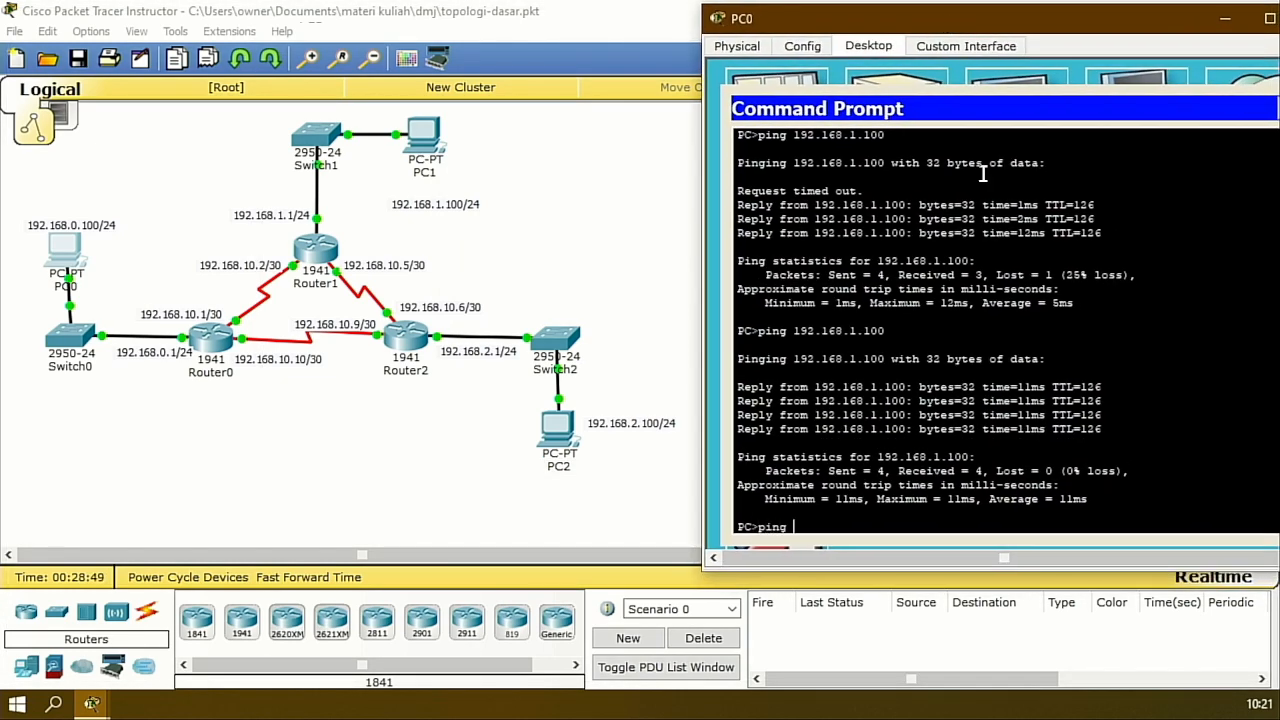
text(168.2.100)
key(Return)
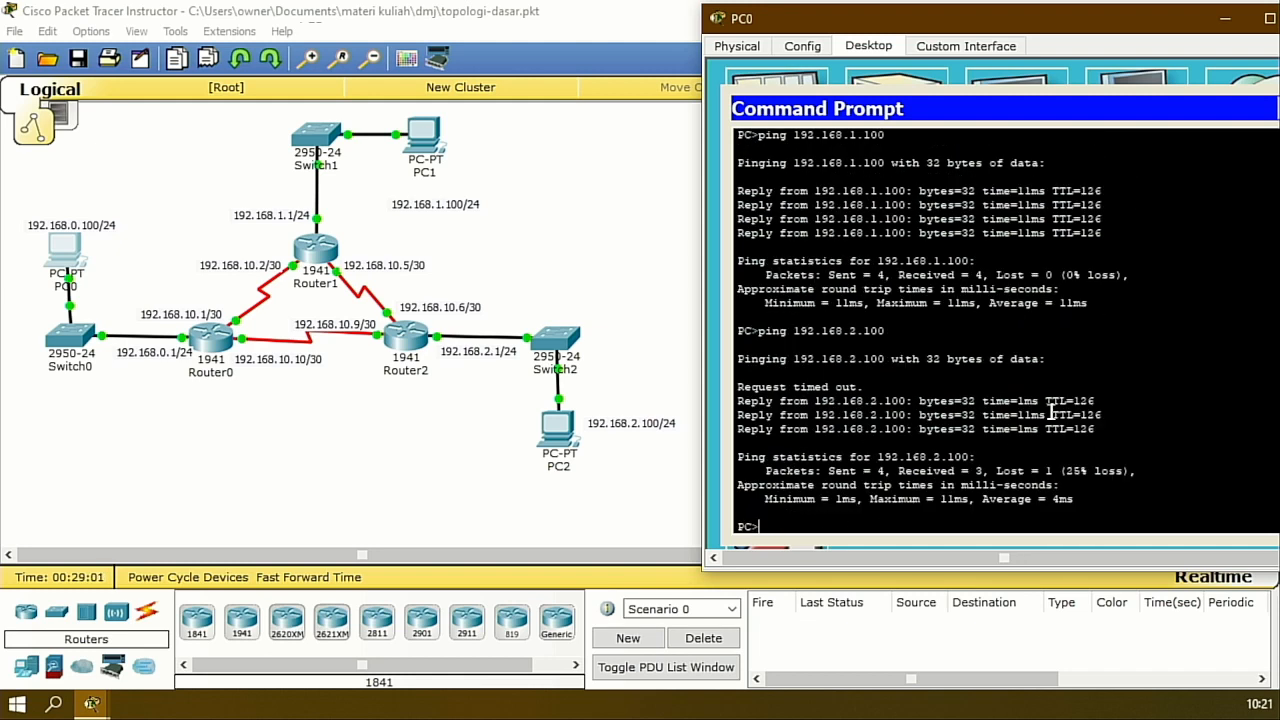
key(Up)
key(Return)
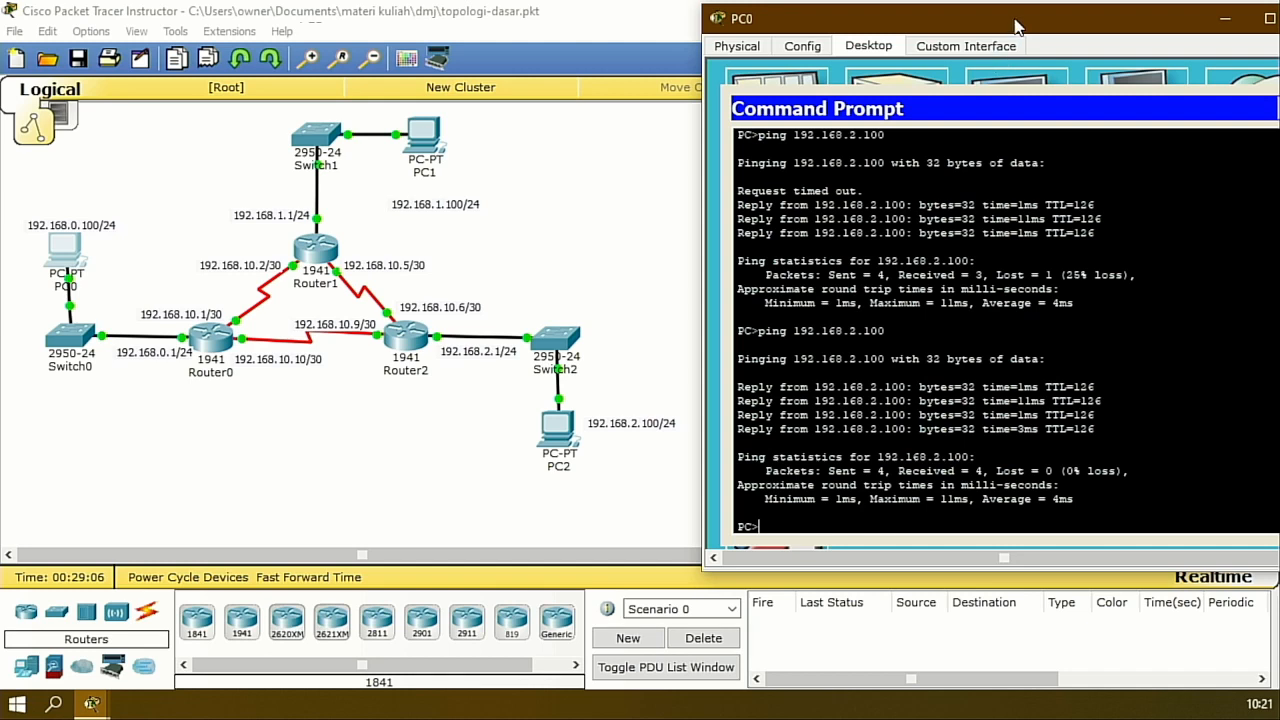
drag(1016, 23, 838, 93)
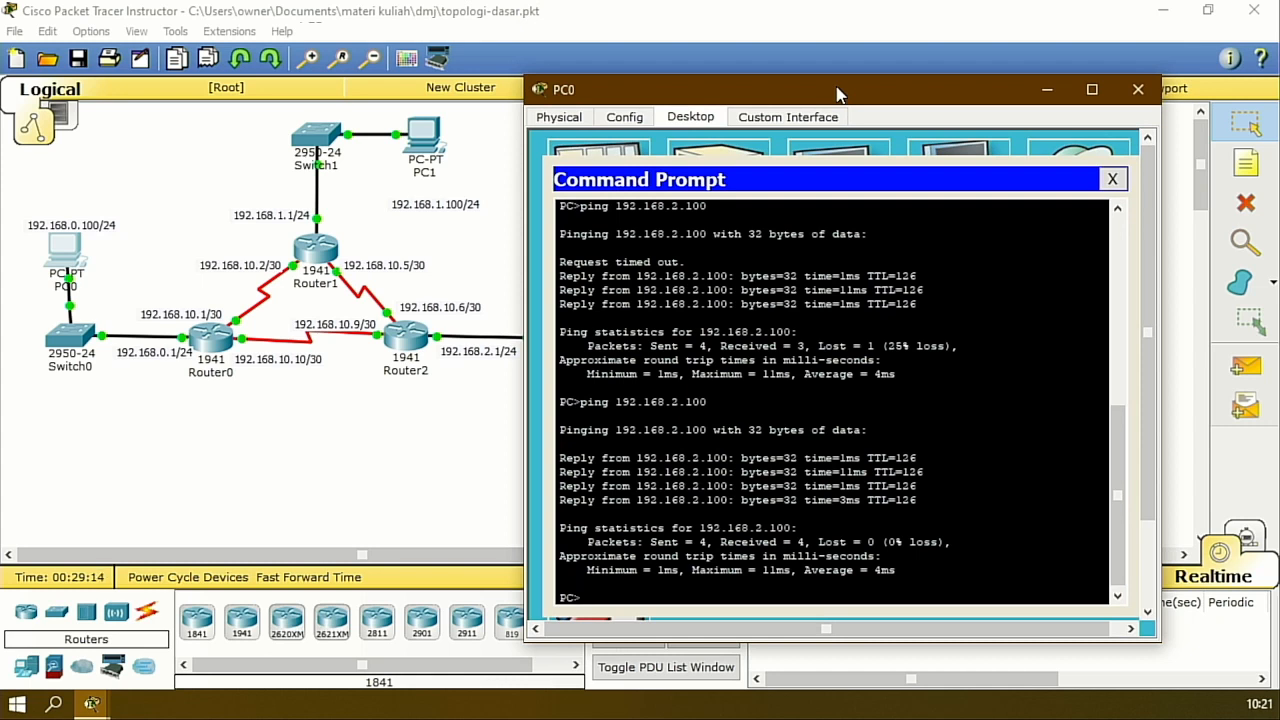
click(1114, 180)
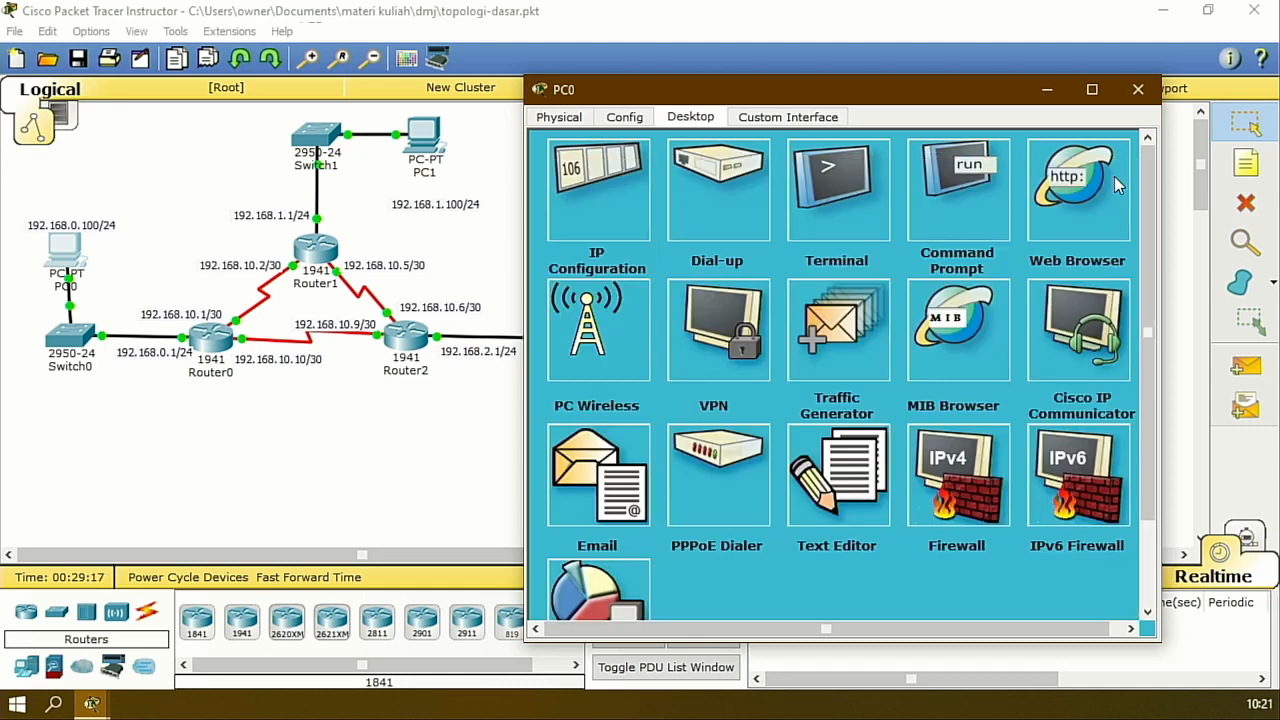
click(1139, 90)
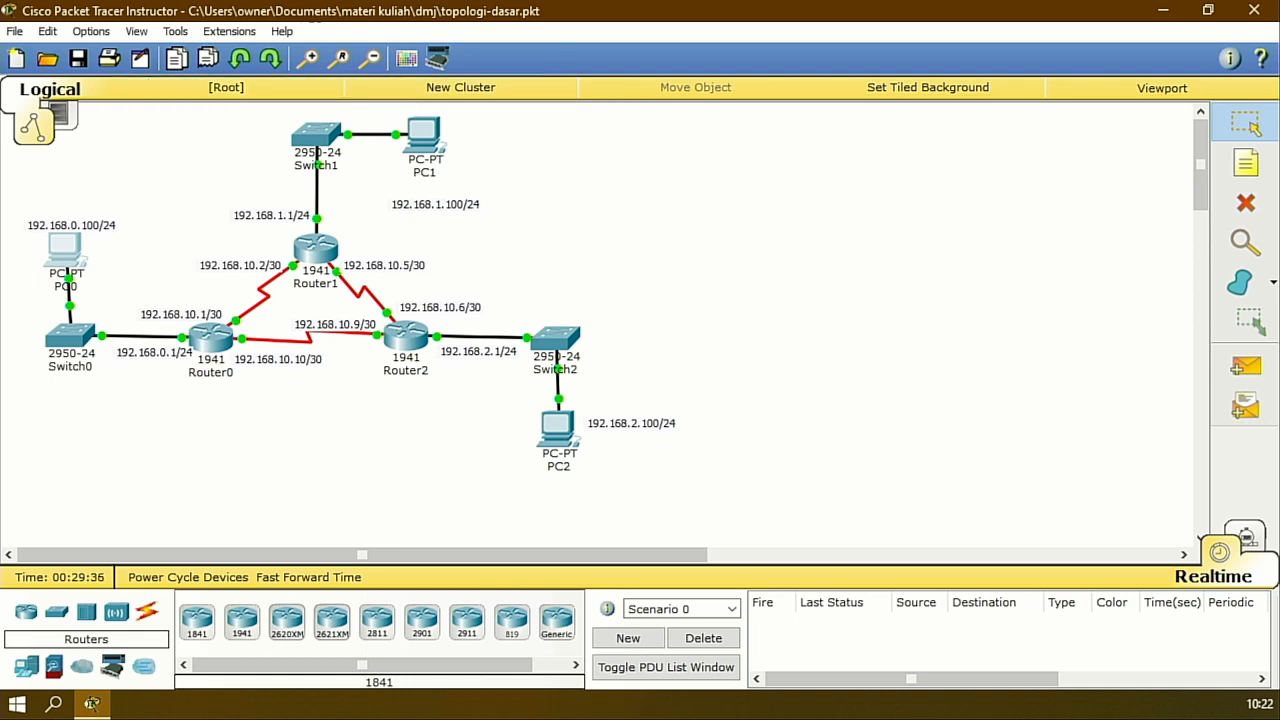
click(91, 704)
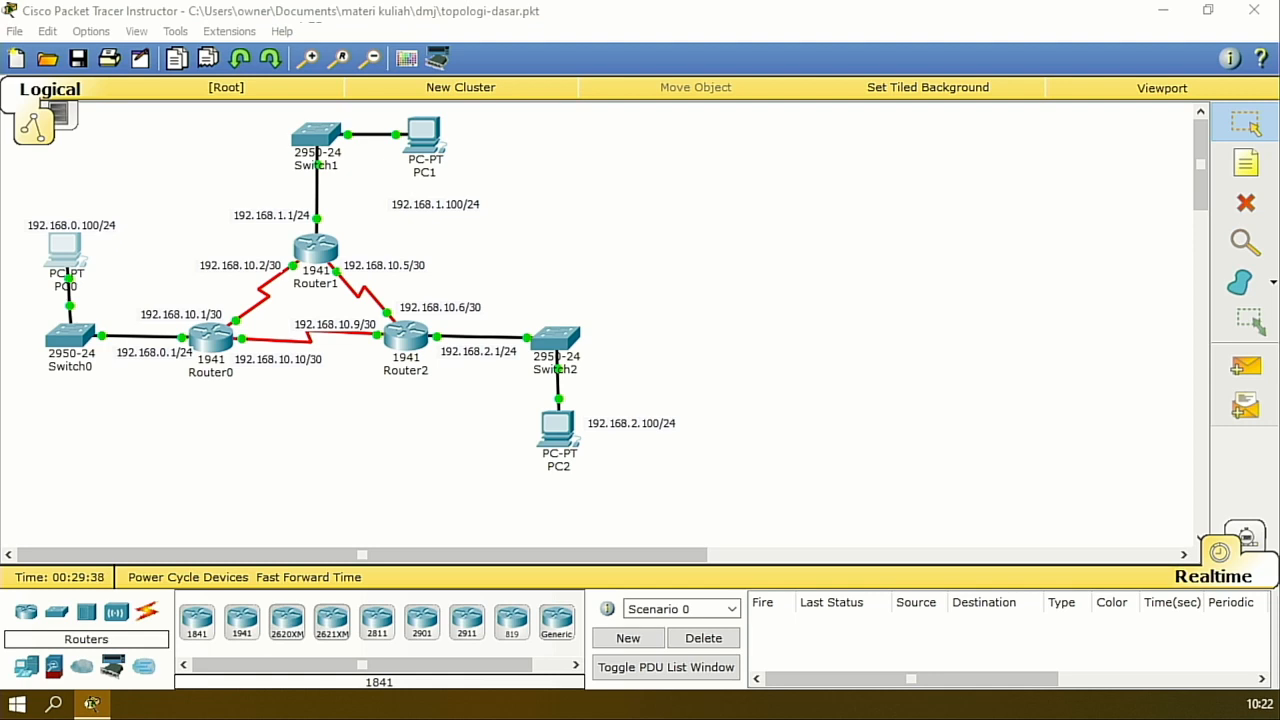